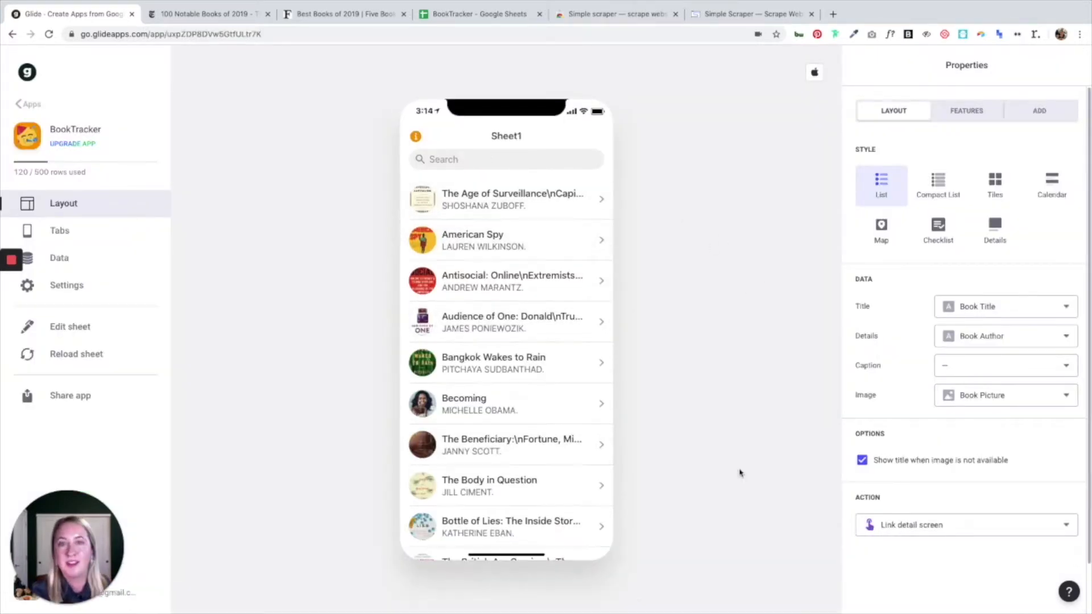
# Rename the Sheet1 tab as Books and give it a book icon with a heart.
pyautogui.click(59, 232)
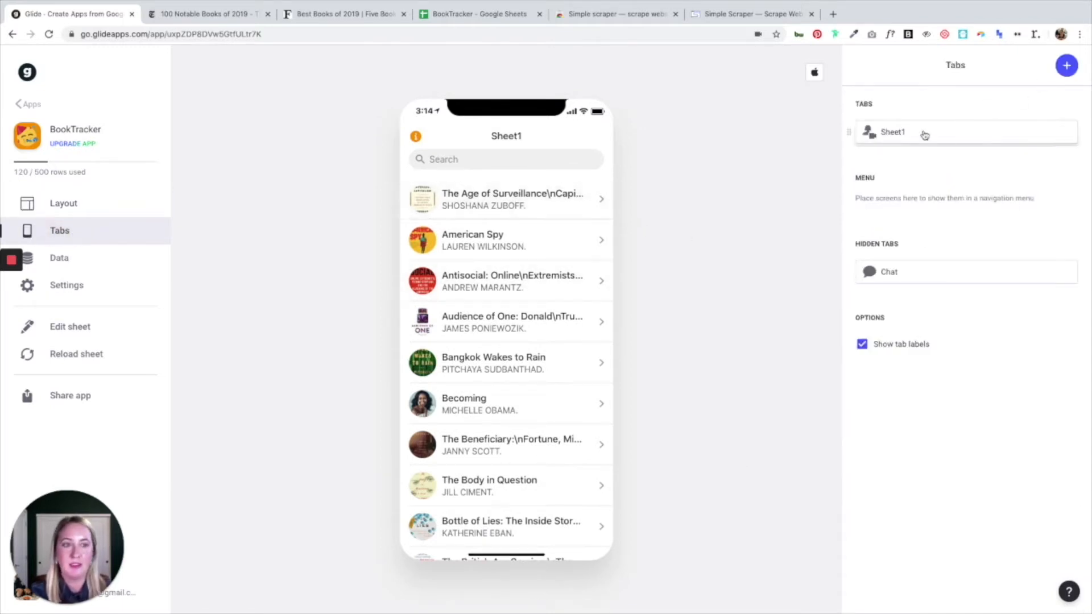
pyautogui.click(856, 124)
pyautogui.write('Books')
pyautogui.click(975, 219)
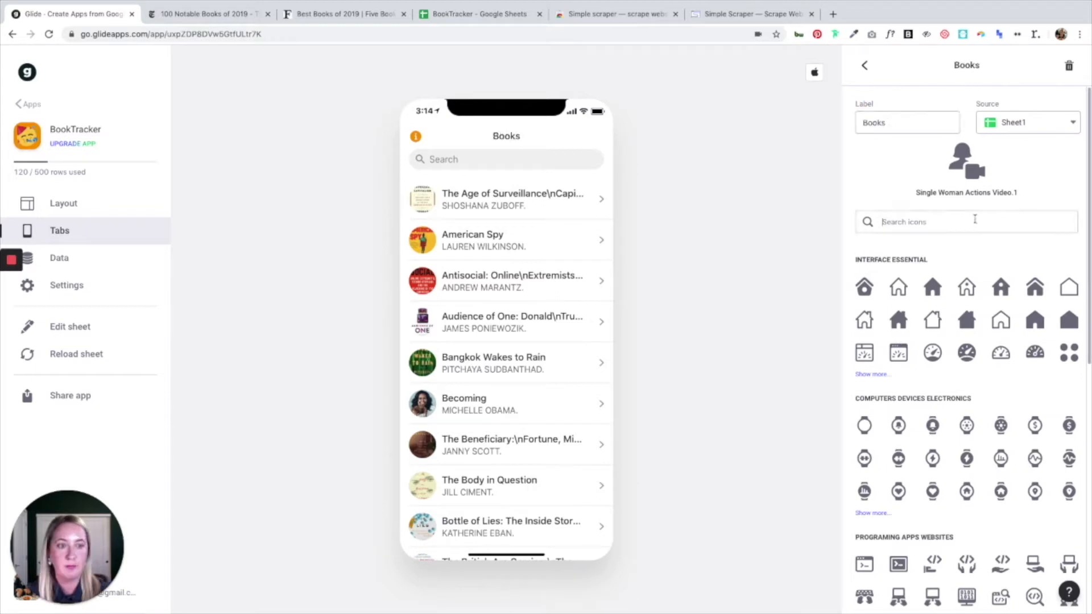
pyautogui.click(864, 65)
# Add a new tab labelled Profile with a framed profile icon.
pyautogui.click(1066, 66)
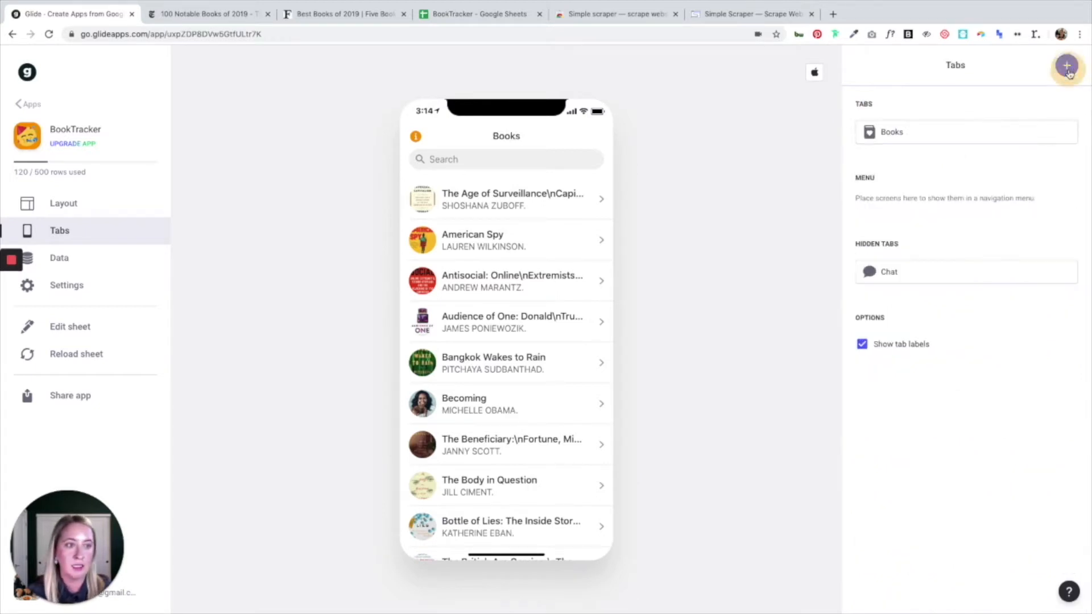
pyautogui.click(901, 125)
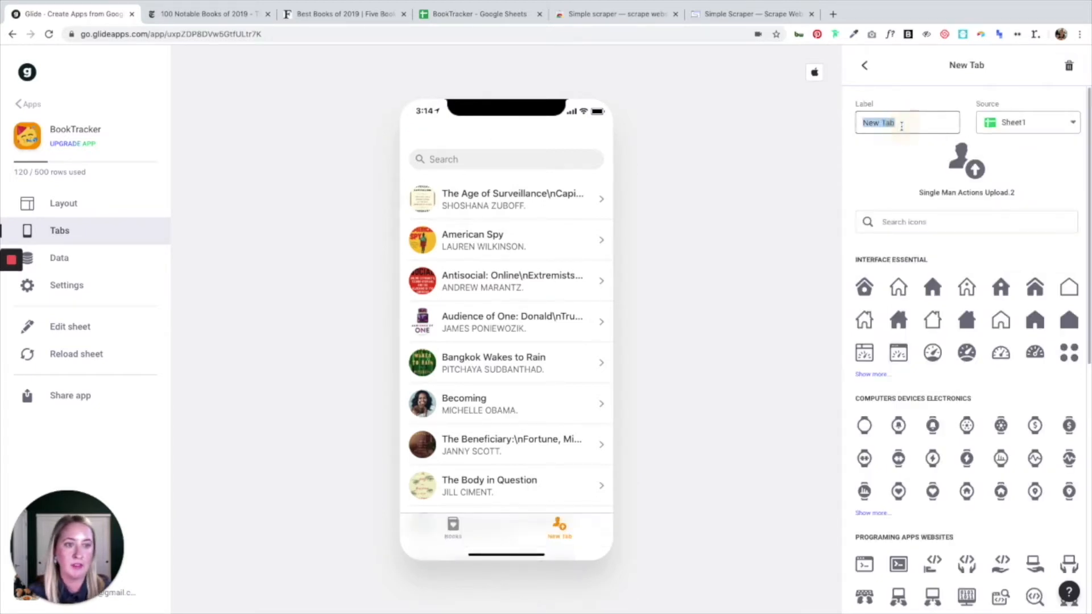
pyautogui.write('Pro')
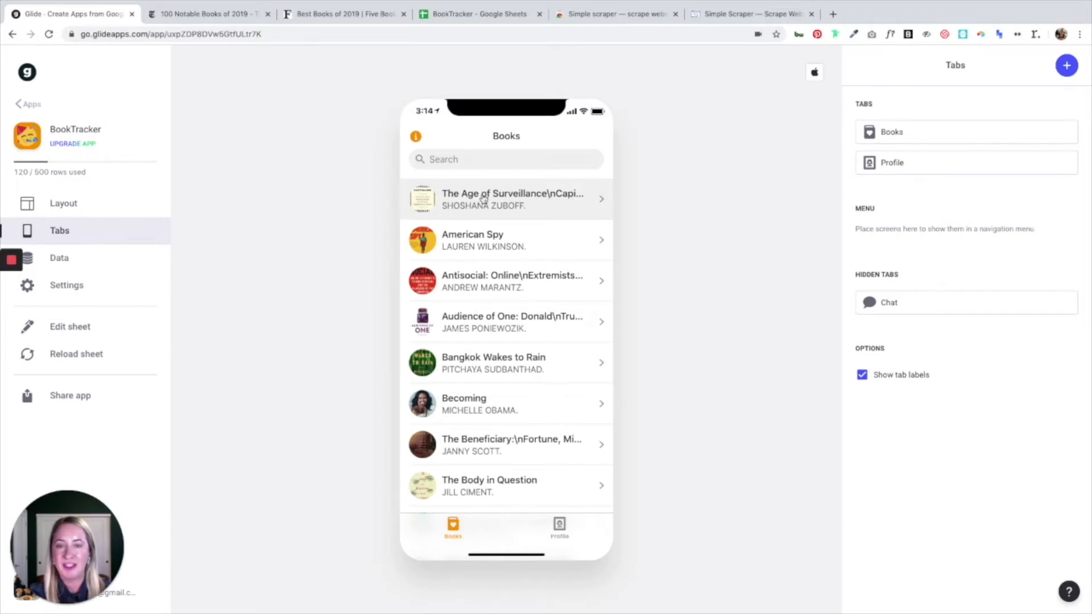
# Switch to the BookTracker spreadsheet in Google Sheets and widen the Book Title column to fit the long titles.
pyautogui.click(459, 15)
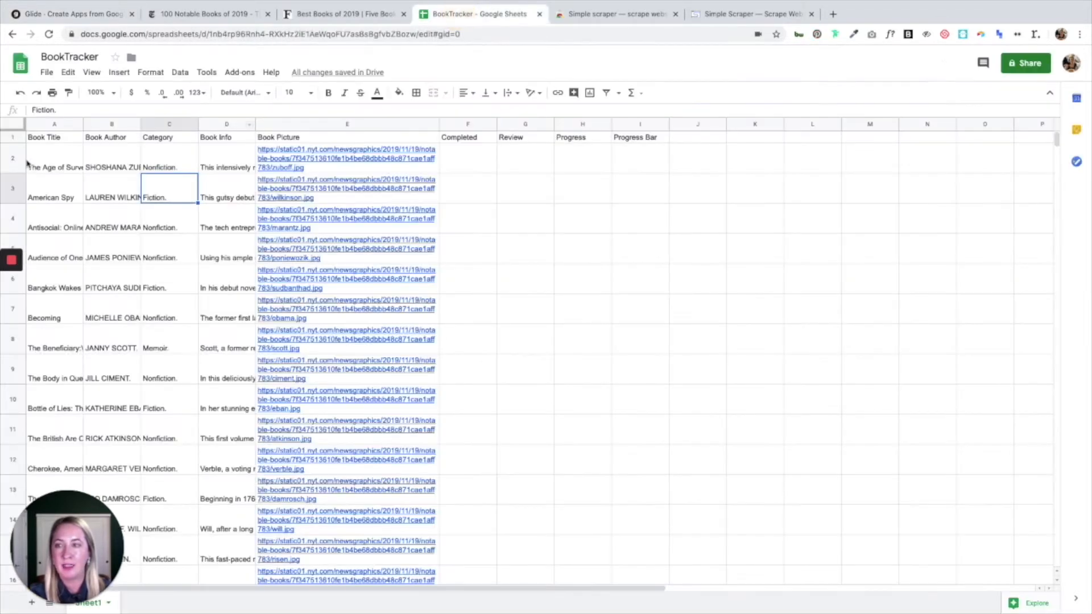
pyautogui.click(51, 125)
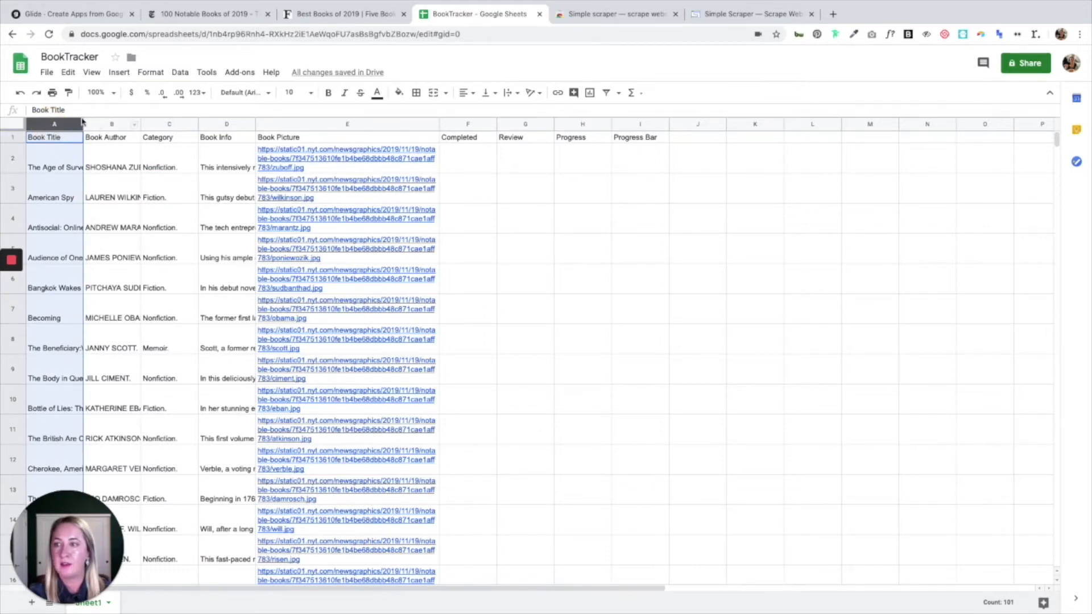
pyautogui.moveTo(83, 124); pyautogui.dragTo(288, 124)
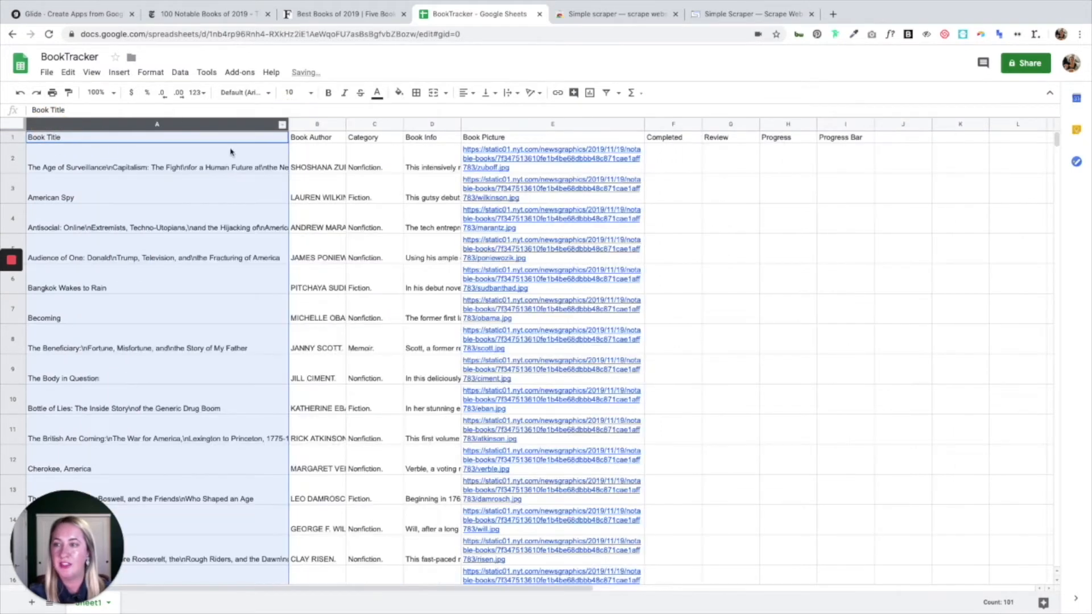
# Replace every \n in the Book Title column with a space, matching case.
pyautogui.click(47, 73)
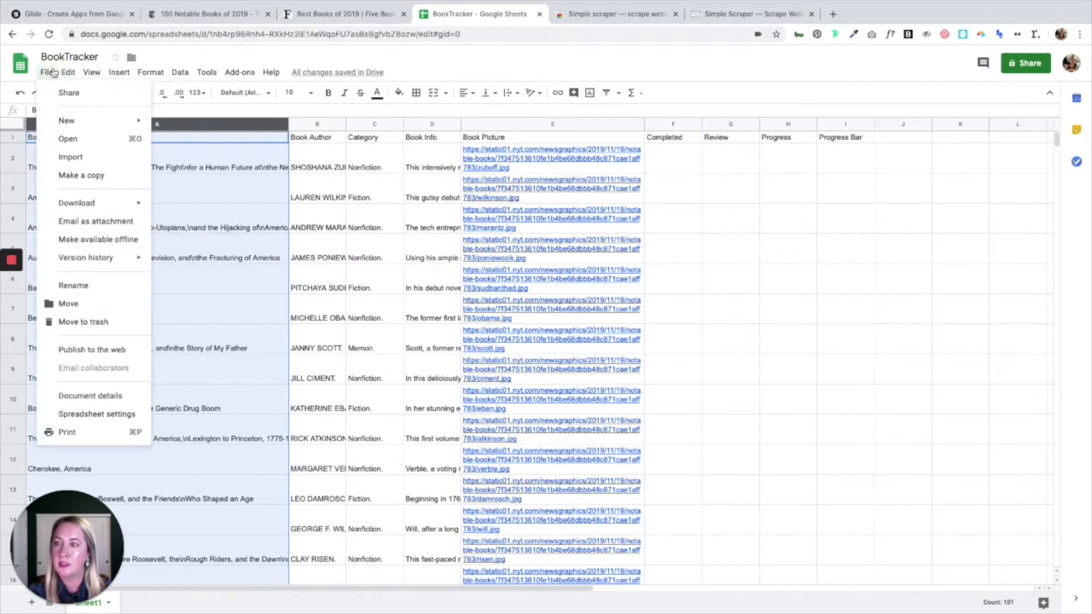
pyautogui.moveTo(68, 73)
pyautogui.click(91, 246)
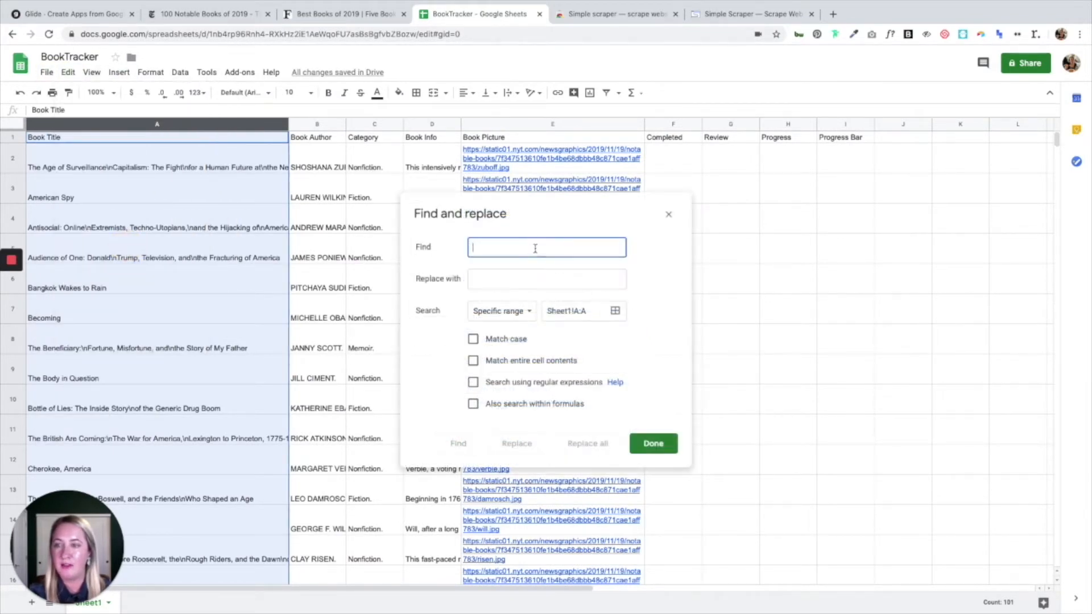
pyautogui.write('\\n')
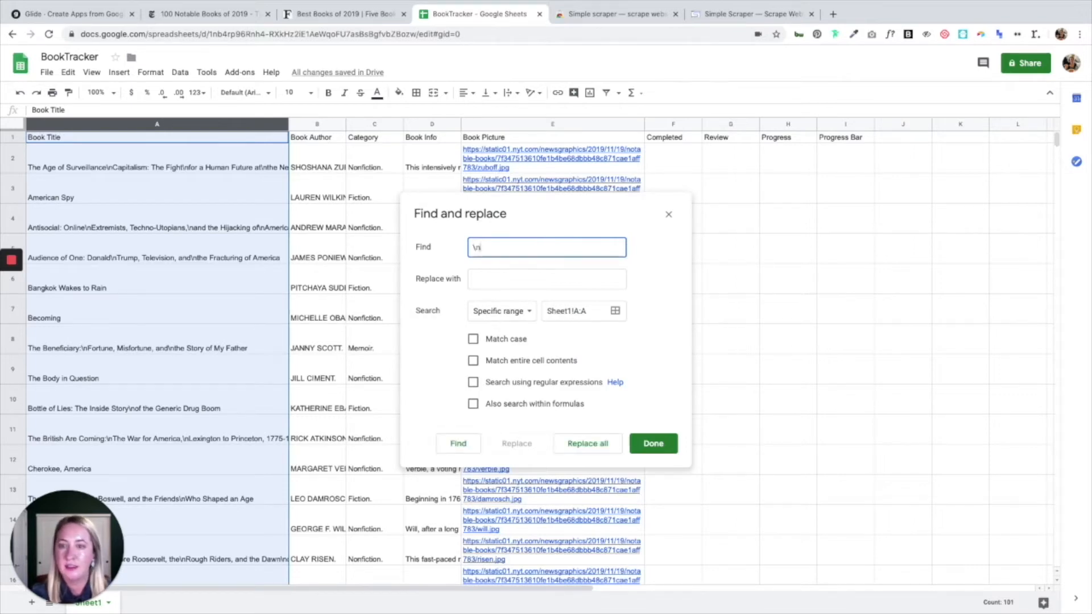
pyautogui.press('Tab')
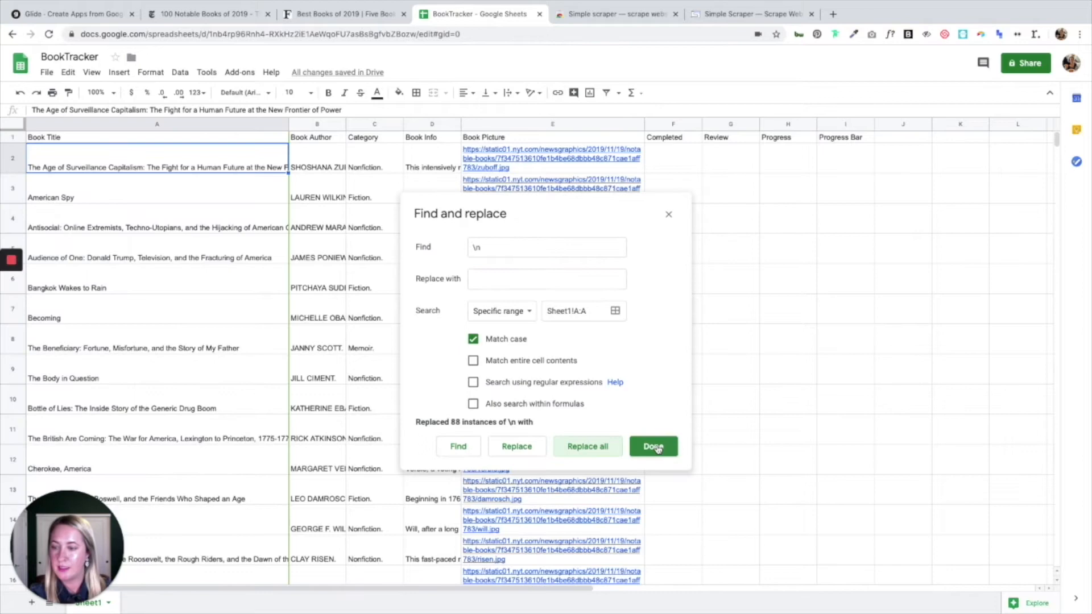
pyautogui.click(654, 447)
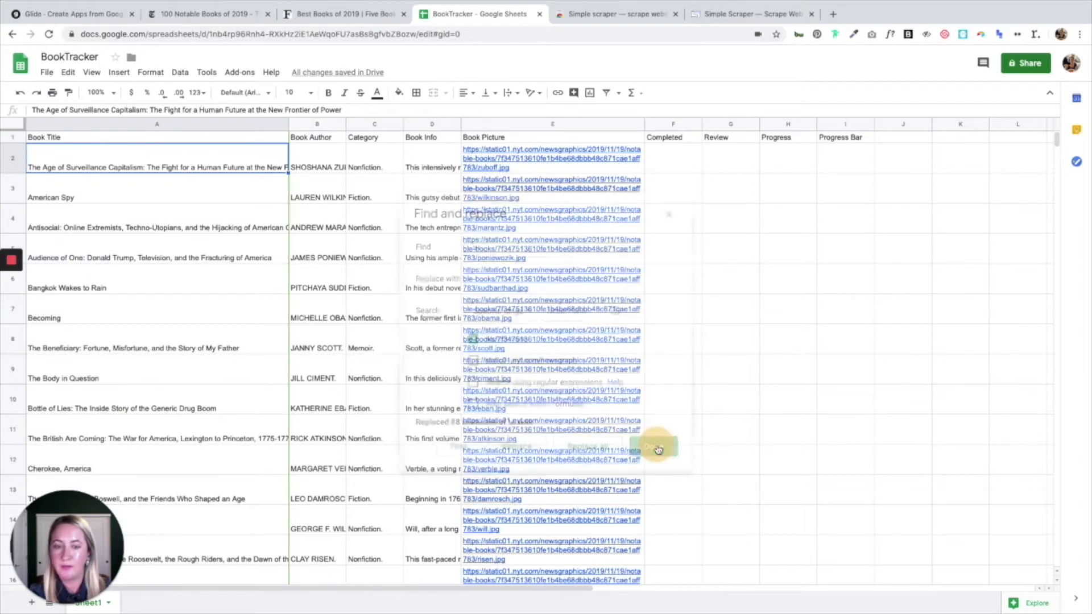
# Clean the trailing periods from the Book Author column, switch back to Glide and reload the sheet.
pyautogui.click(317, 123)
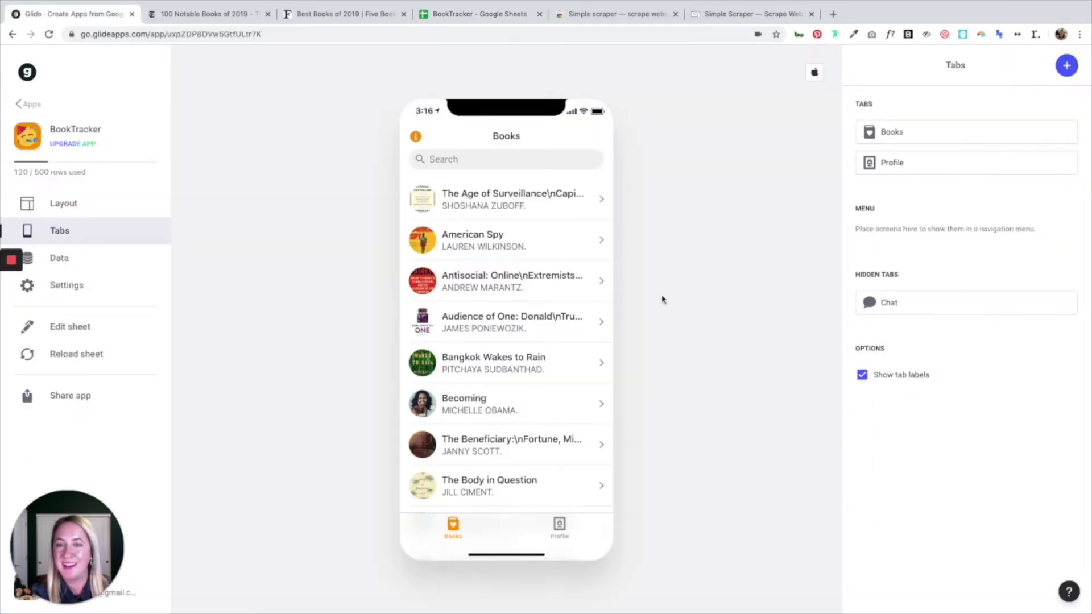
pyautogui.click(71, 14)
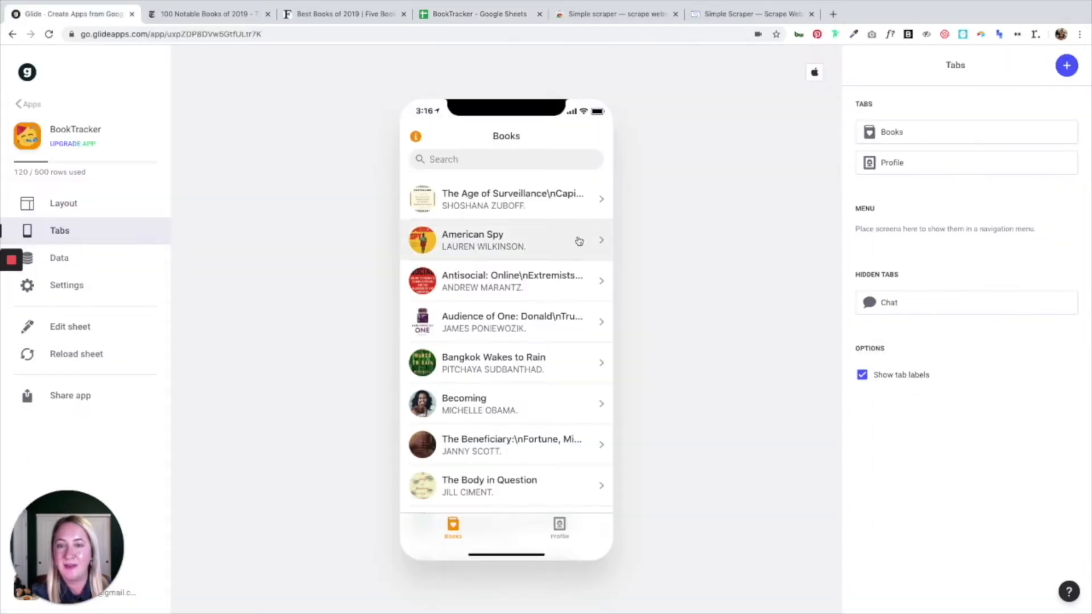
pyautogui.click(64, 362)
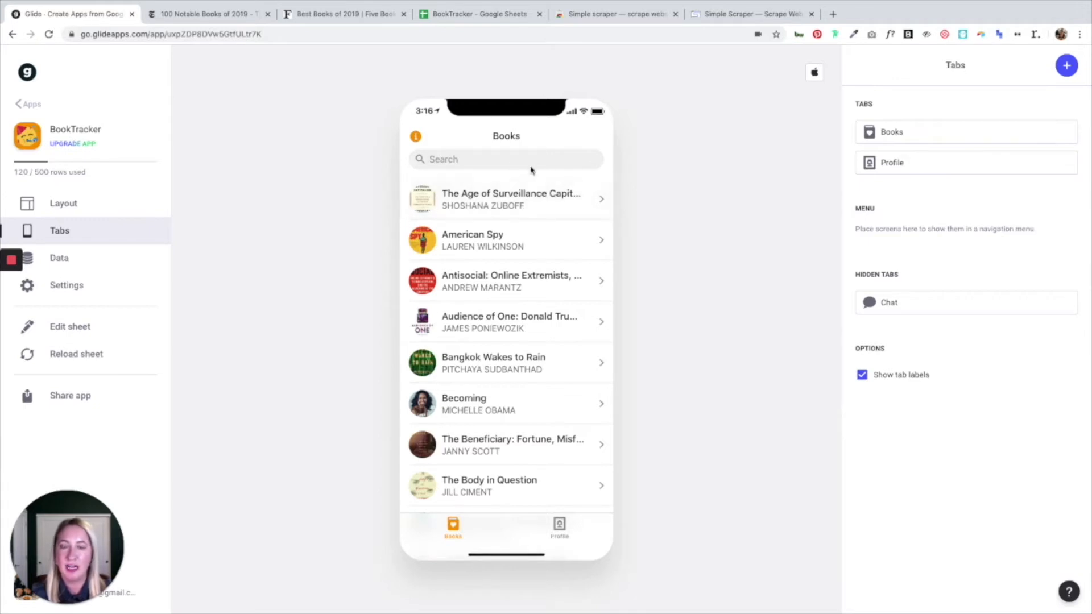
# Open the detail screen layout of the first book and delete all its default components.
pyautogui.click(590, 201)
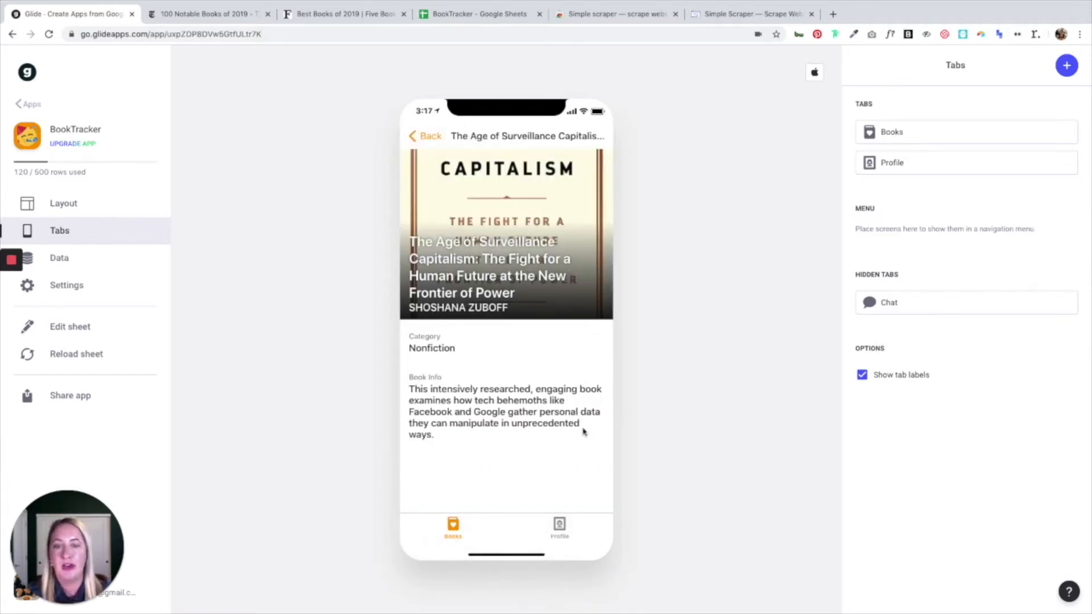
pyautogui.click(97, 207)
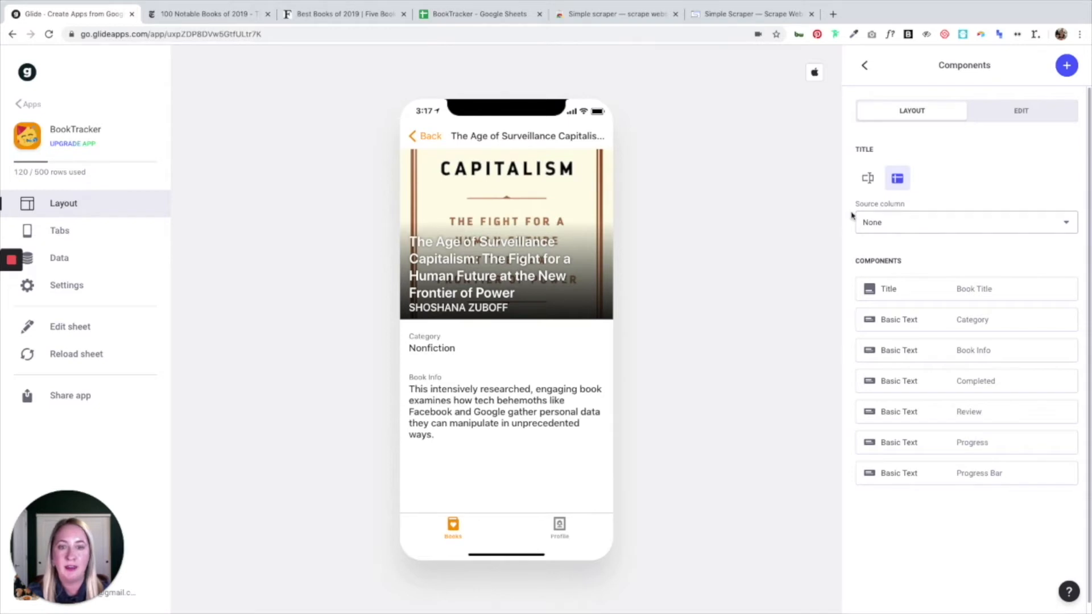
pyautogui.click(1066, 289)
pyautogui.click(1066, 289)
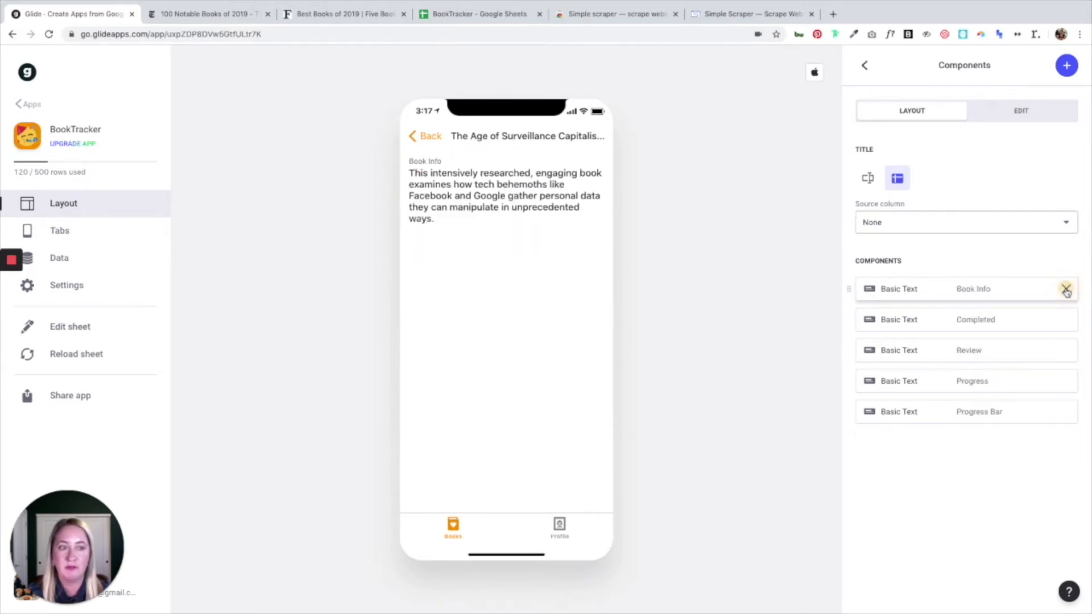
pyautogui.click(1065, 289)
pyautogui.click(1066, 289)
pyautogui.click(1066, 289)
pyautogui.click(1066, 289)
pyautogui.click(1066, 289)
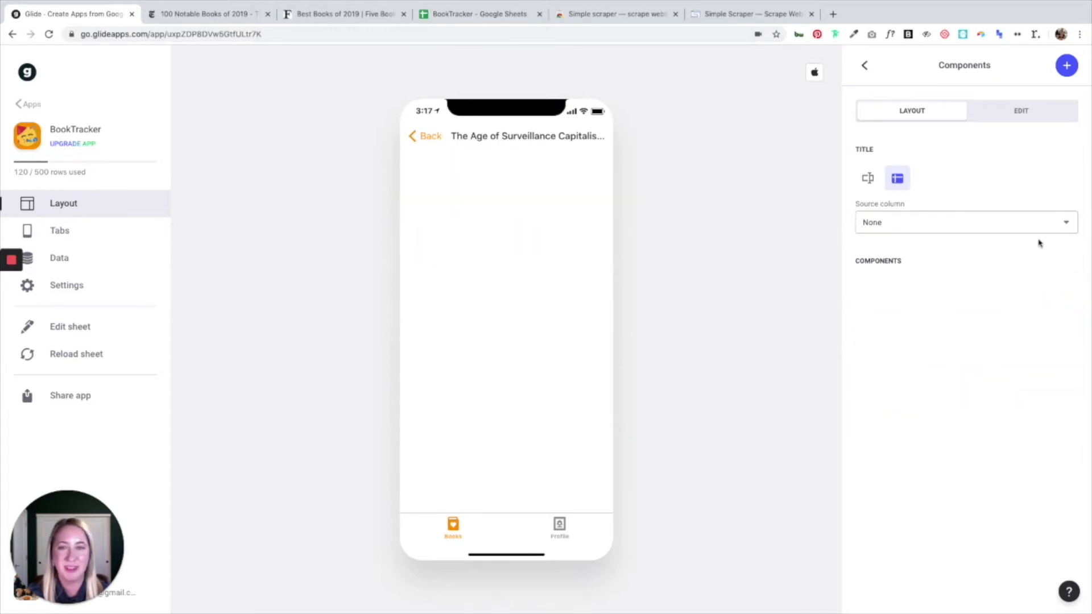
# Add an Image component showing Book Picture, with the image height set to Original (1:1).
pyautogui.click(1067, 67)
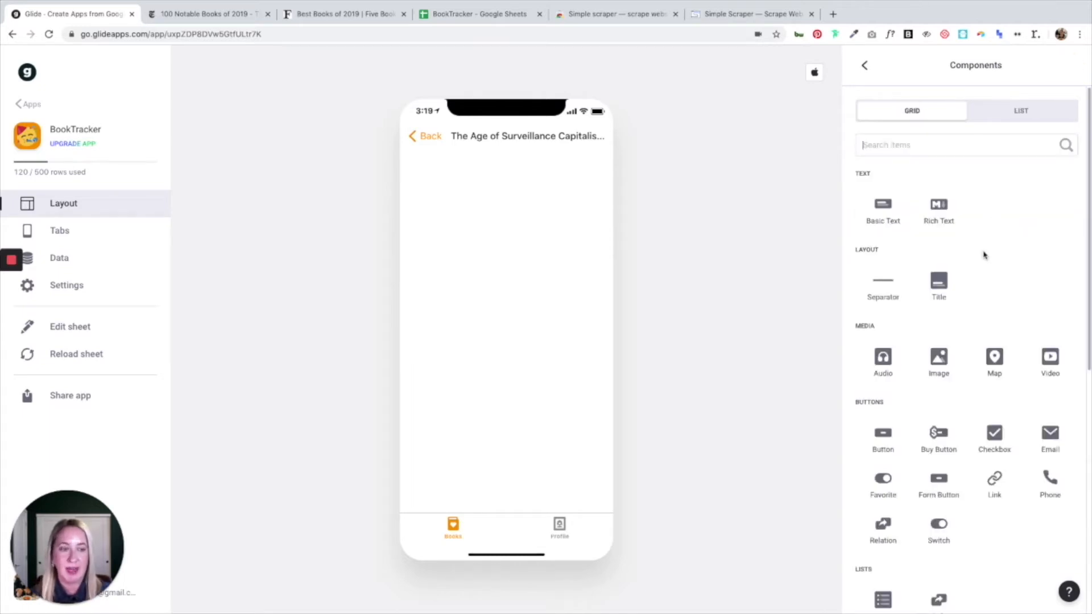
pyautogui.click(944, 362)
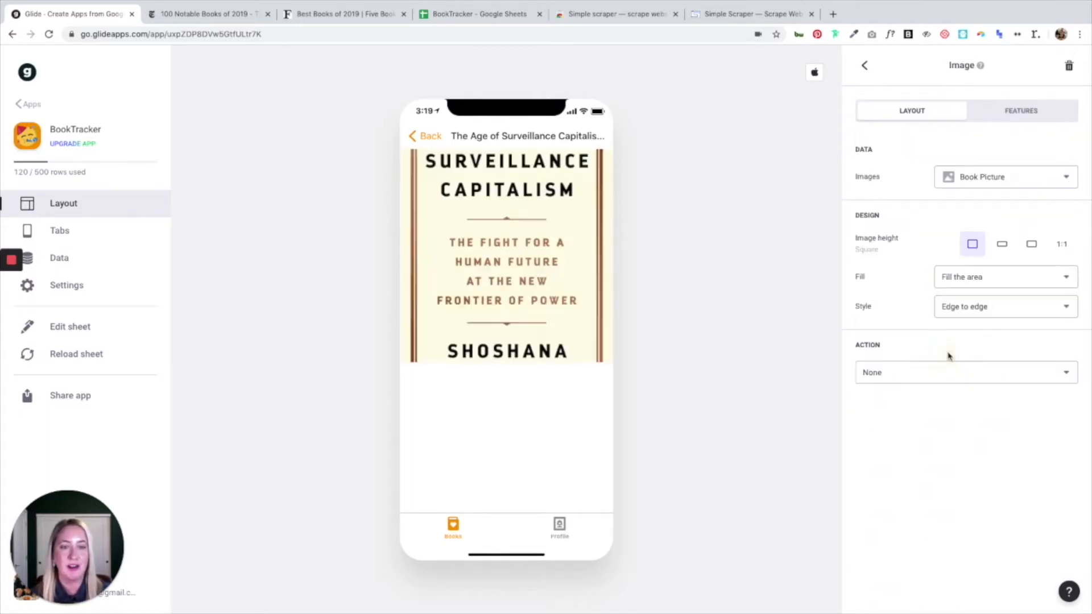
pyautogui.click(1061, 245)
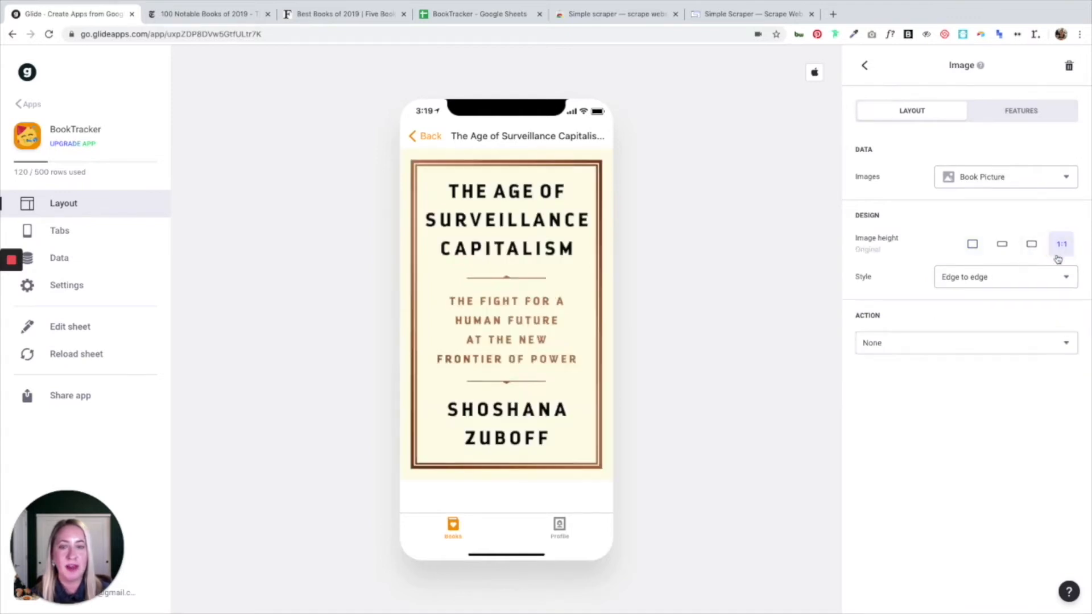
pyautogui.click(864, 65)
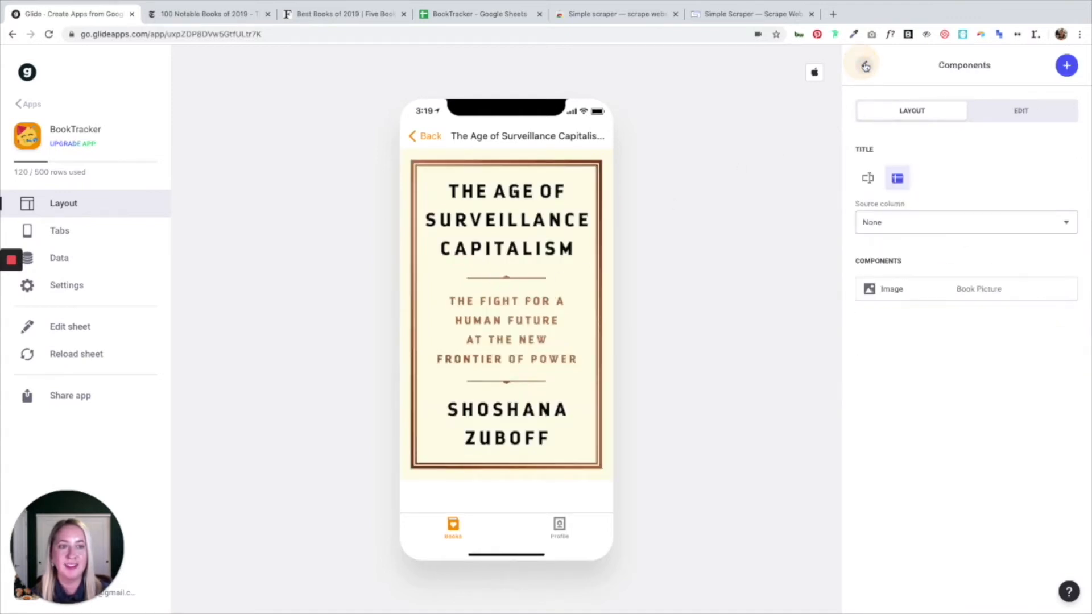
# Add a Basic Text component showing Book Title below the book image.
pyautogui.click(1062, 73)
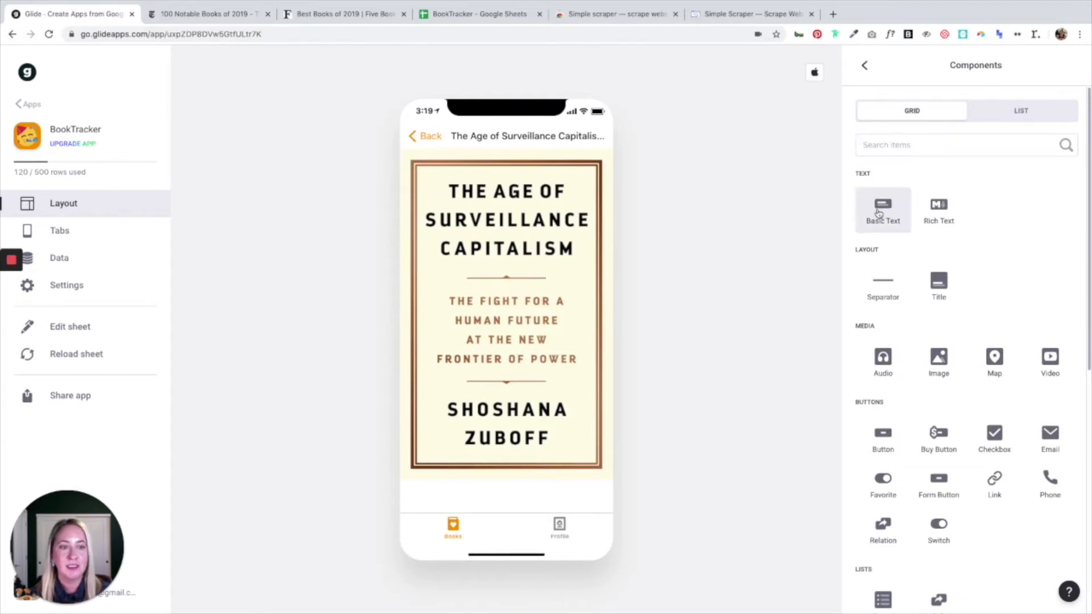
pyautogui.click(881, 210)
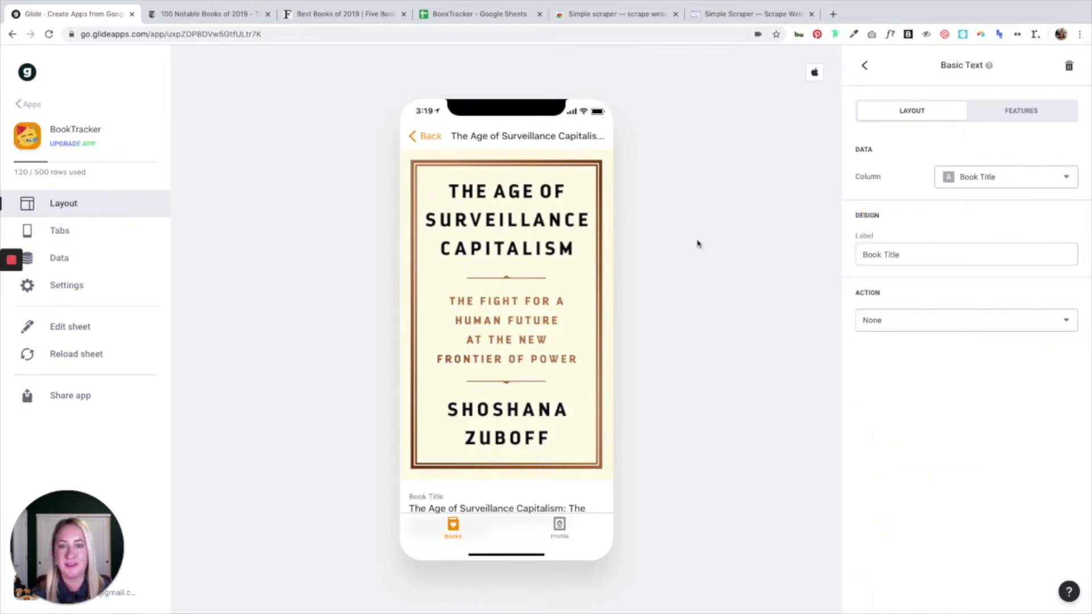
pyautogui.scroll(-1, 495, 287)
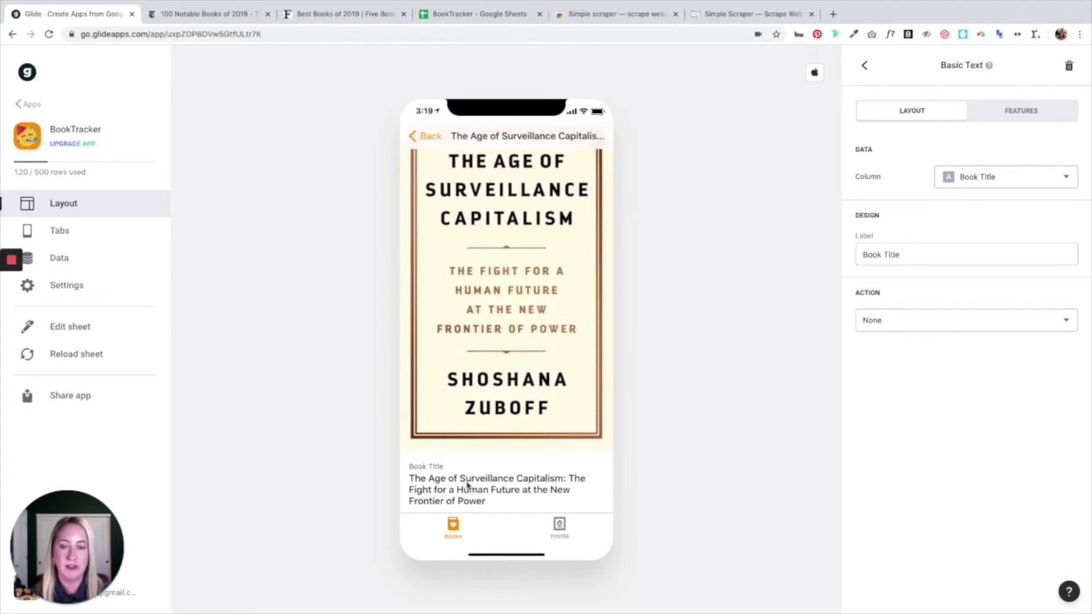
pyautogui.click(865, 66)
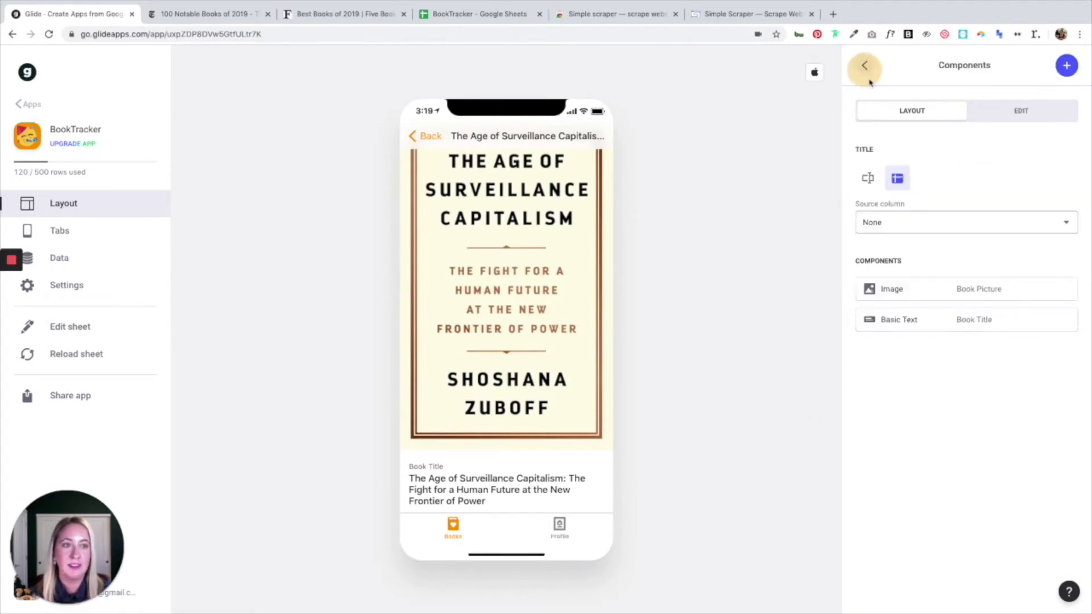
# Add Basic Text components for Book Author, Book Info and Category below the title.
pyautogui.click(1067, 69)
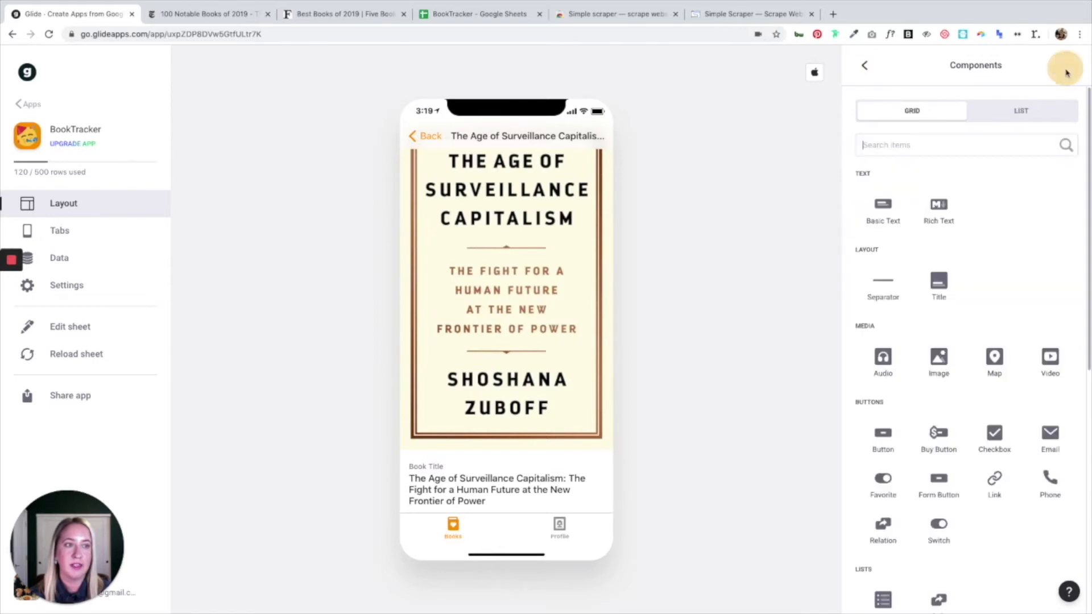
pyautogui.click(864, 66)
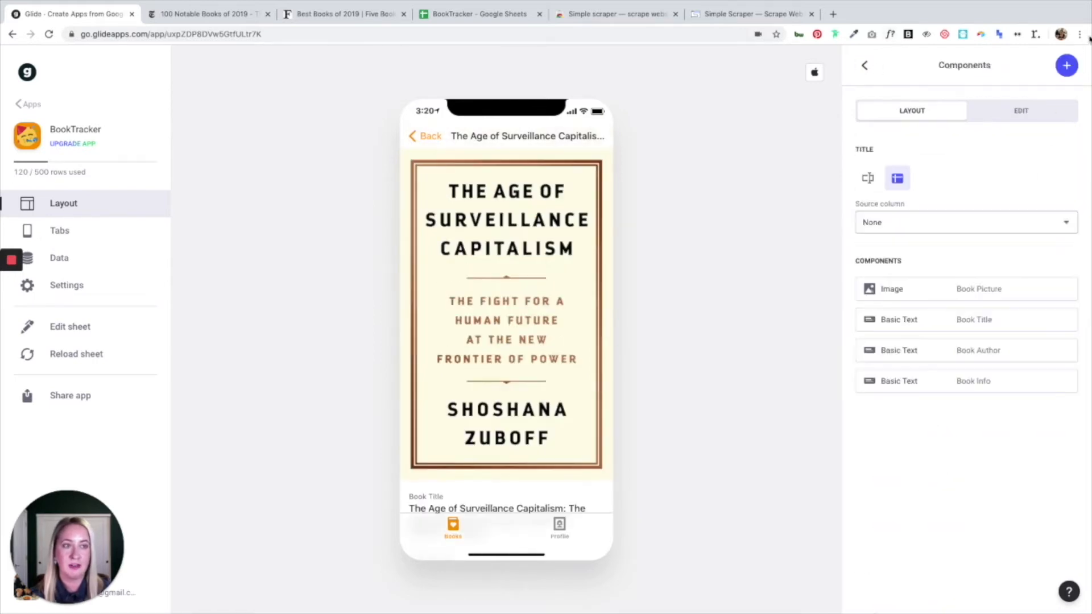
pyautogui.scroll(-4, 485, 366)
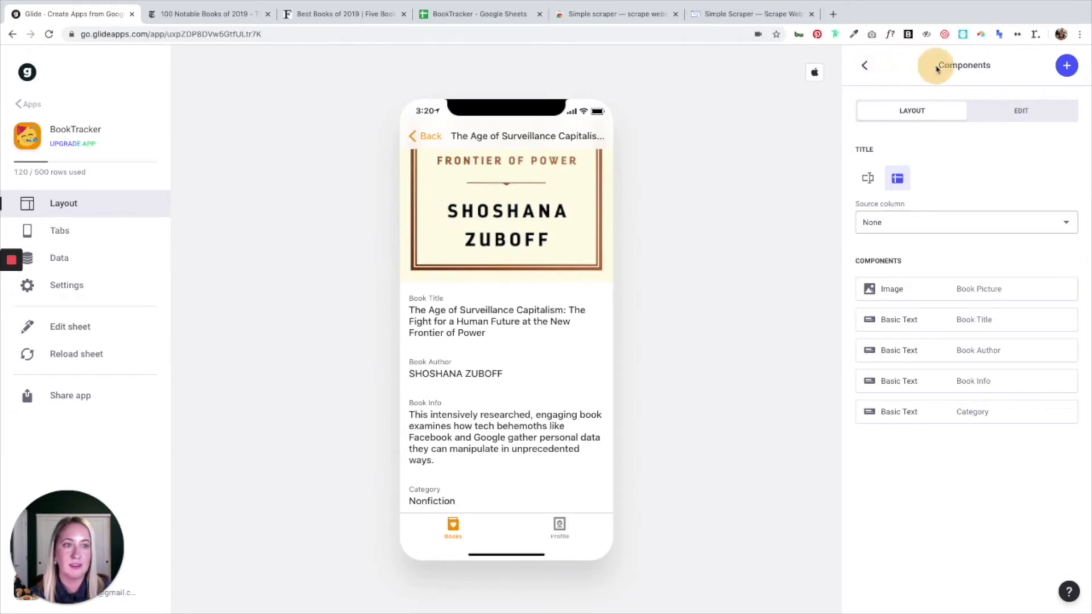
# Add a Checkbox component for Completed and a Favorite component below the category.
pyautogui.click(1067, 65)
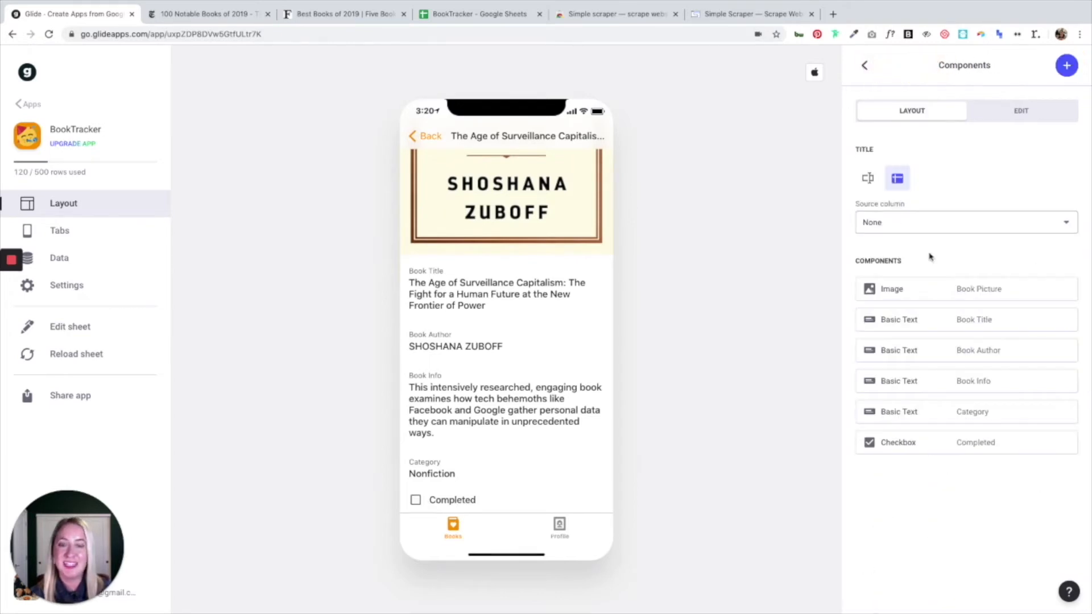
pyautogui.click(1065, 66)
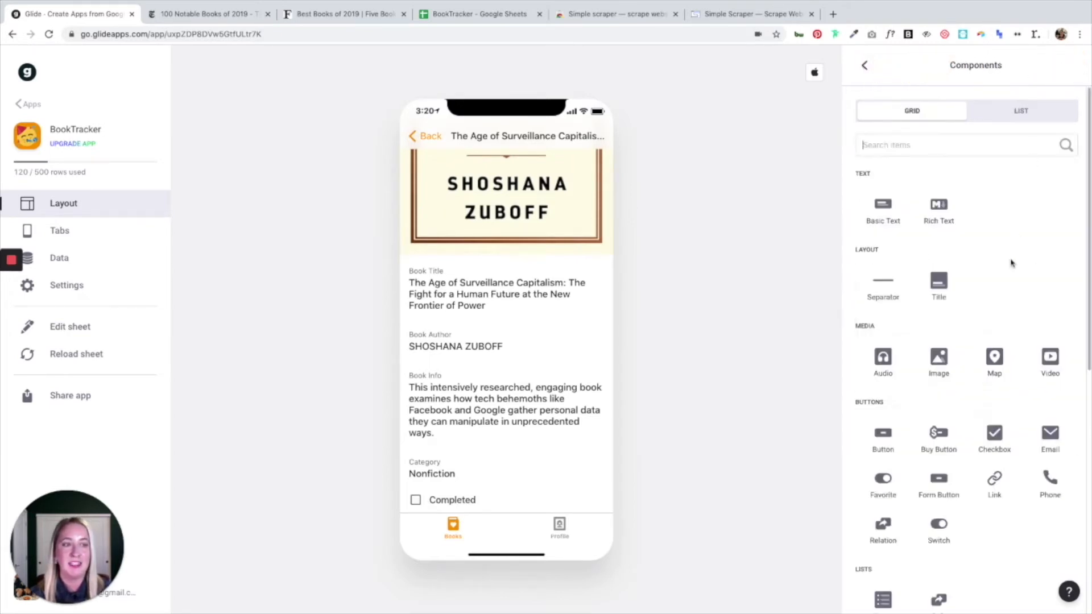
pyautogui.scroll(-10, 1012, 268)
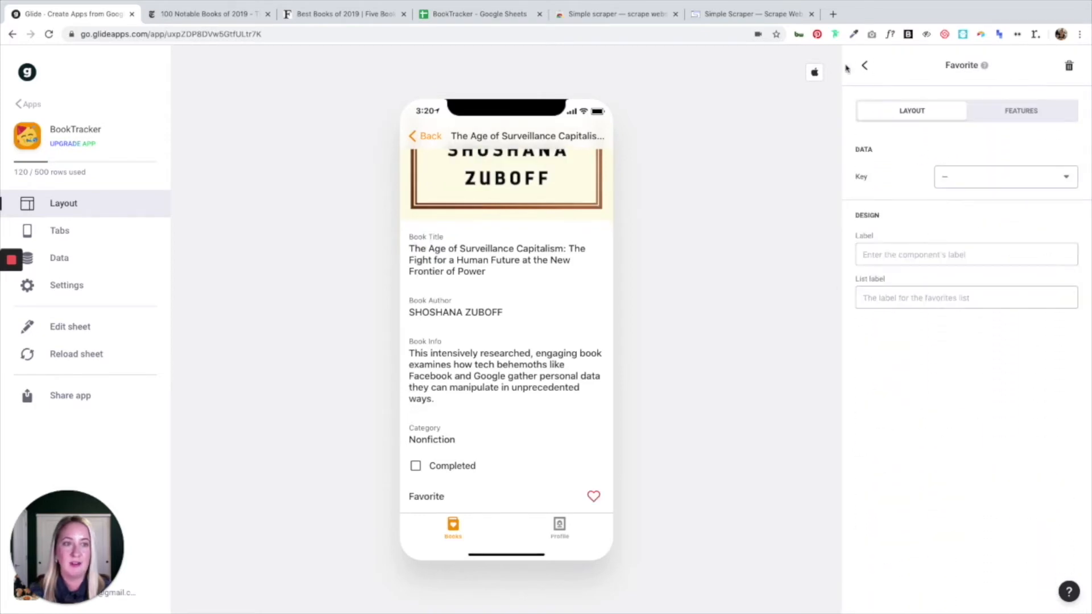
pyautogui.click(865, 65)
# Add a Form Button component labelled "Review" to the book detail screen.
pyautogui.click(1057, 74)
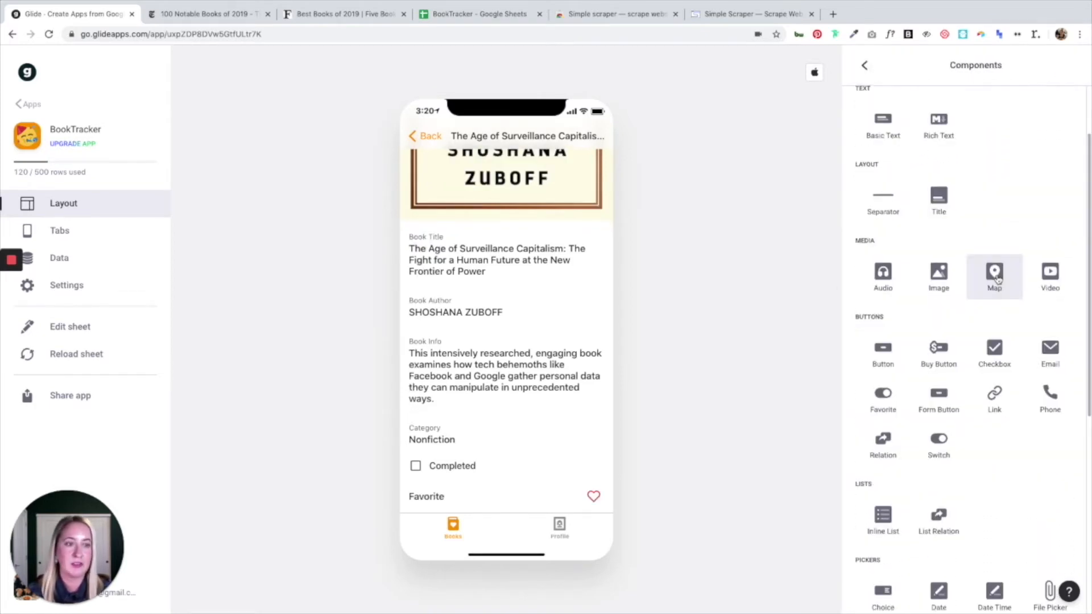
pyautogui.scroll(-1, 995, 279)
pyautogui.click(947, 333)
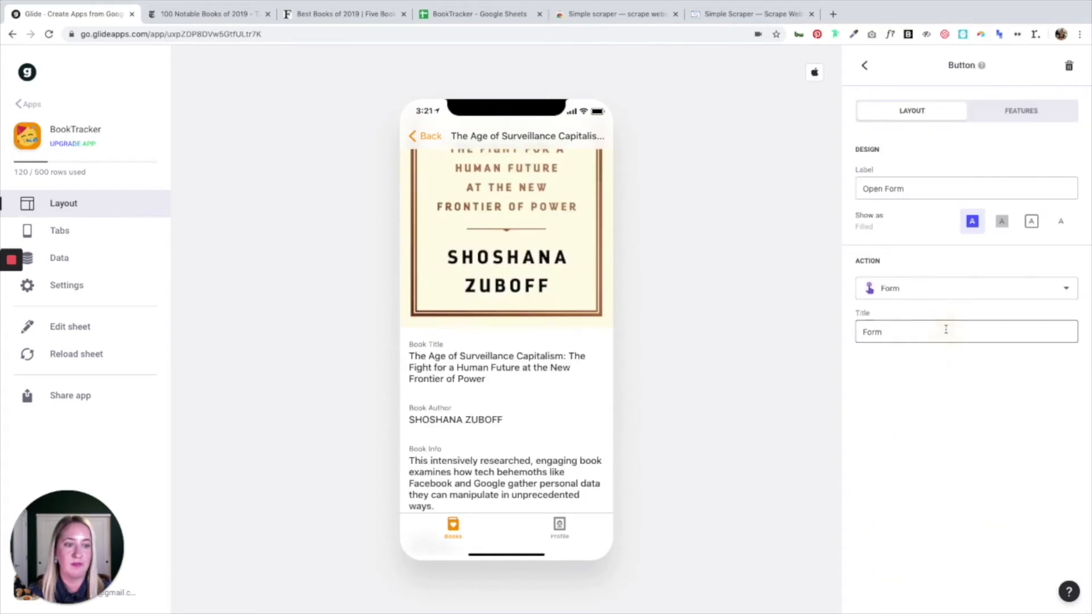
pyautogui.click(909, 189)
pyautogui.moveTo(908, 188); pyautogui.dragTo(872, 183)
pyautogui.write('Review')
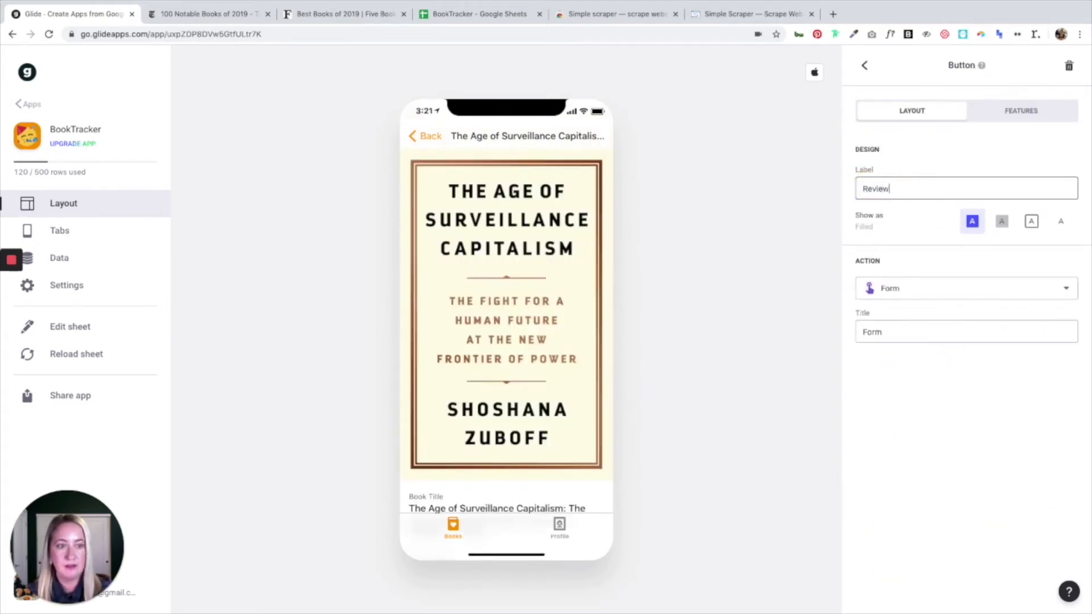
# Add a visibility condition to the Review button so it shows only when Review is empty, and return to the component list.
pyautogui.click(1021, 111)
pyautogui.click(892, 181)
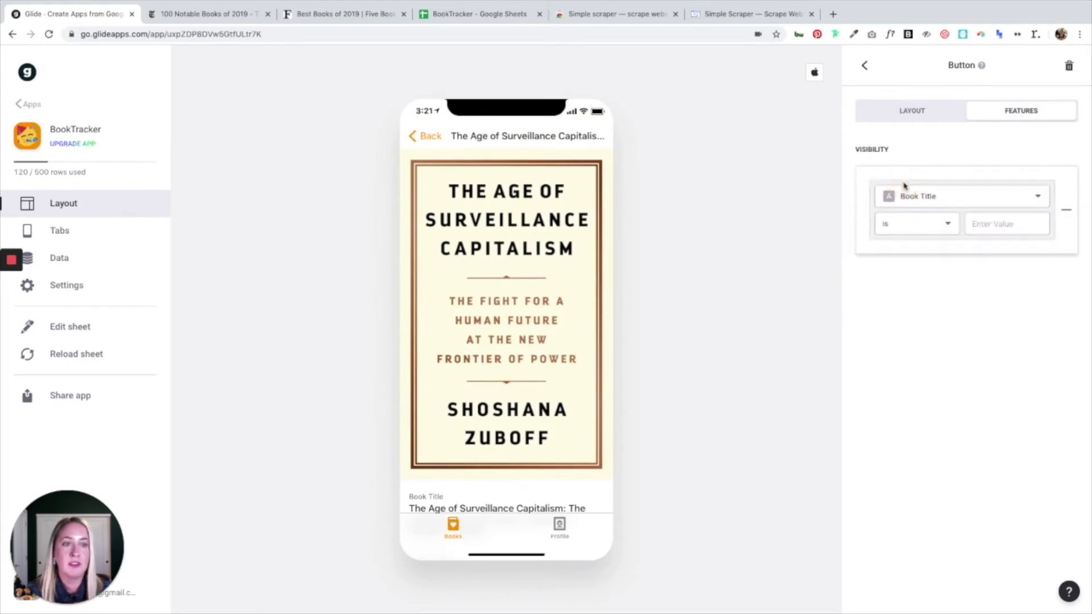
pyautogui.click(940, 198)
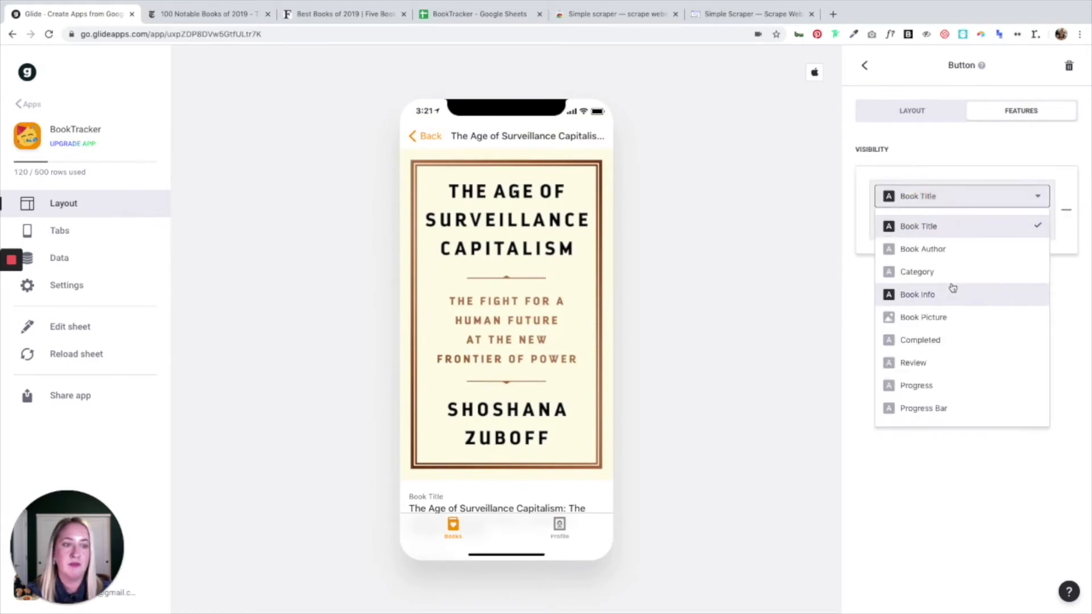
pyautogui.click(954, 362)
pyautogui.click(940, 227)
pyautogui.click(940, 302)
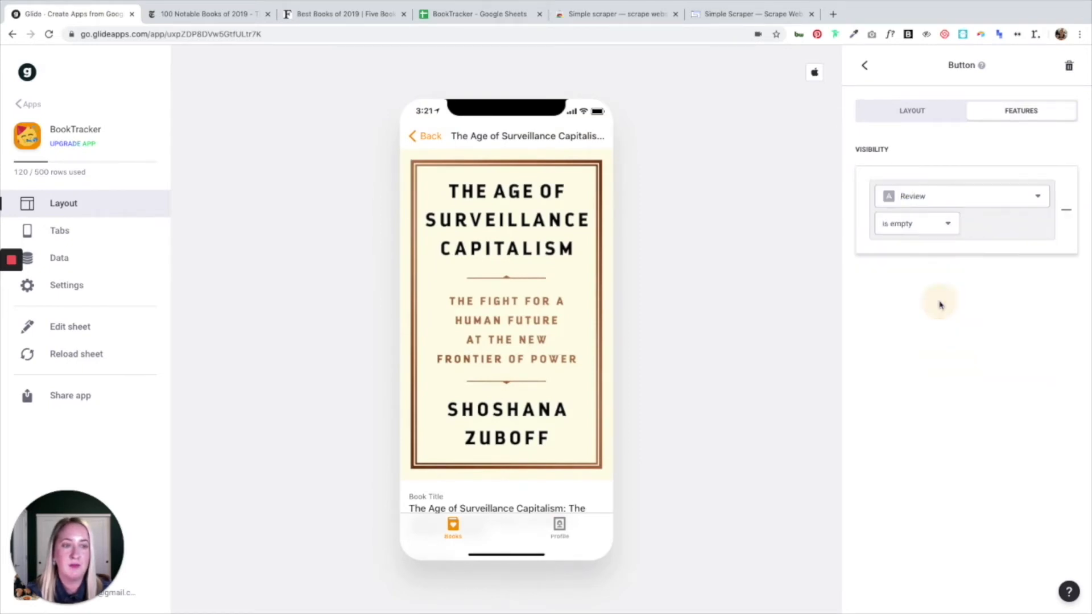
pyautogui.scroll(-5, 550, 345)
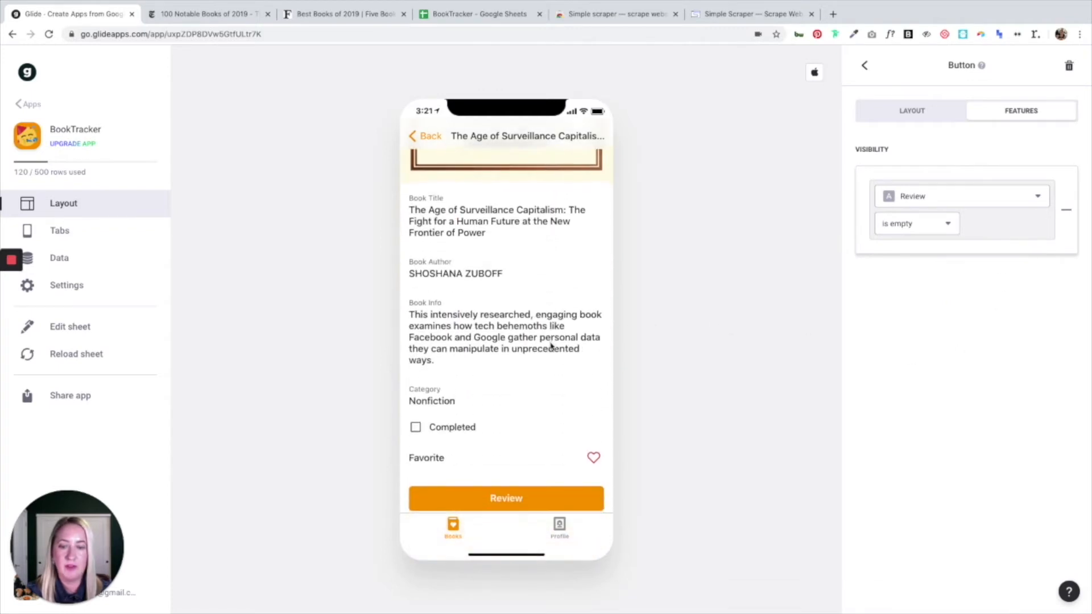
pyautogui.click(864, 66)
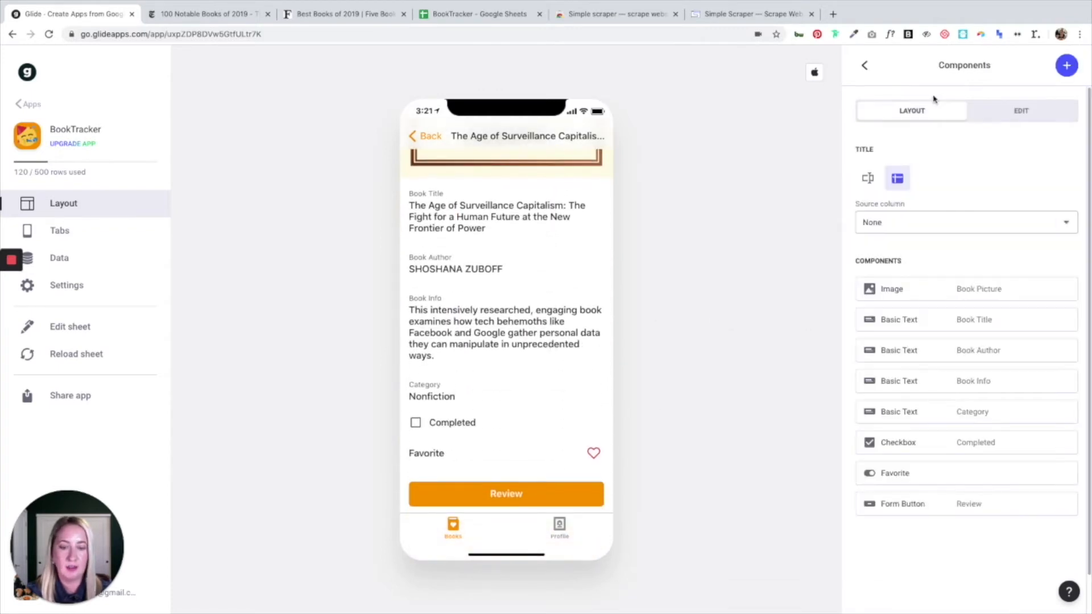
# Go back to the Books list in the preview and view its Favorites section.
pyautogui.scroll(5, 506, 171)
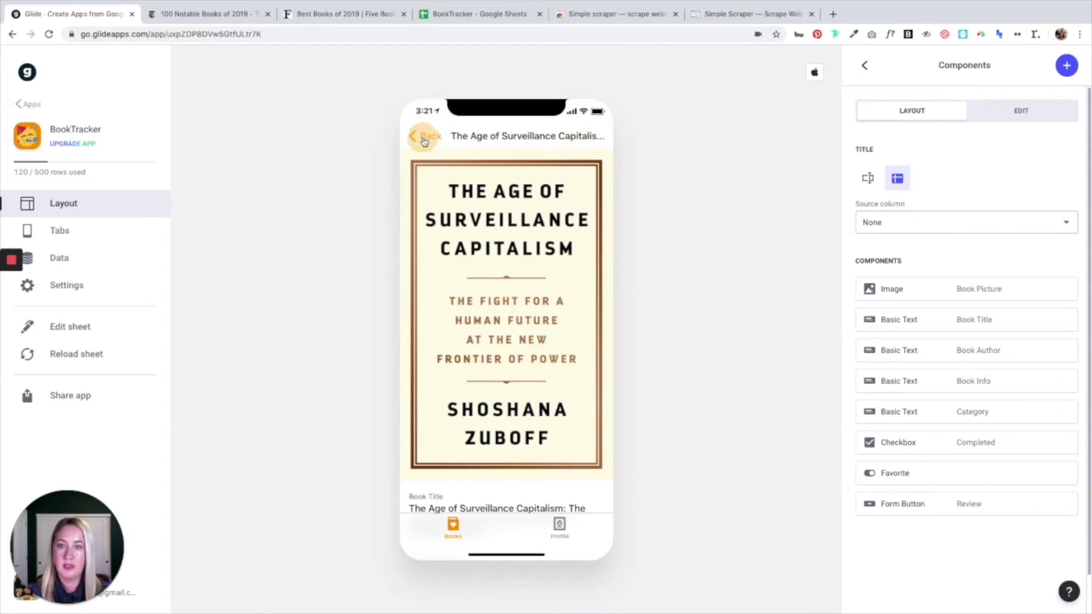
pyautogui.click(425, 135)
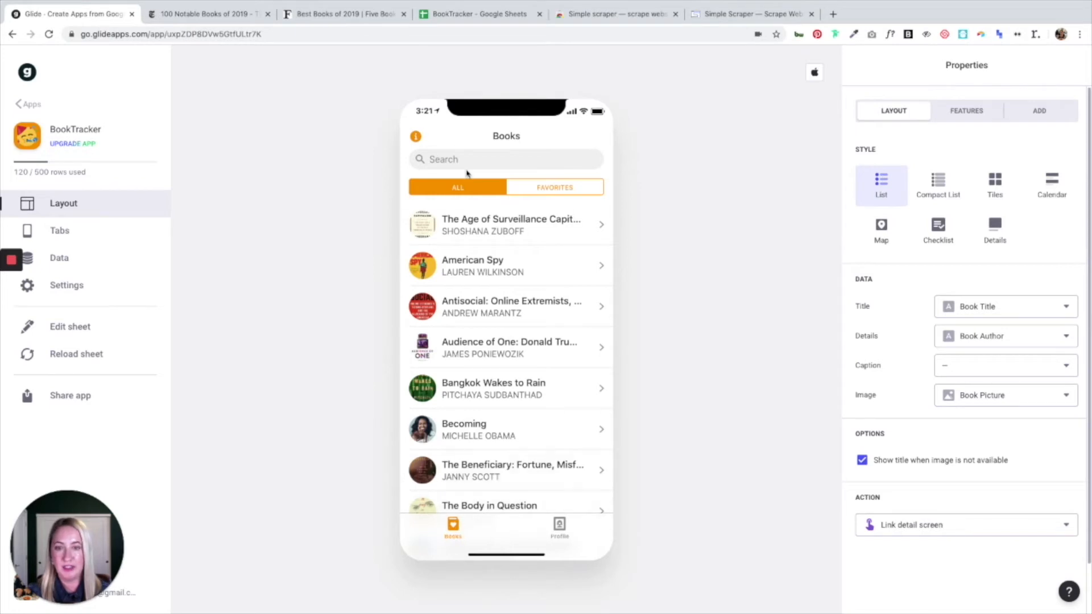
pyautogui.click(537, 186)
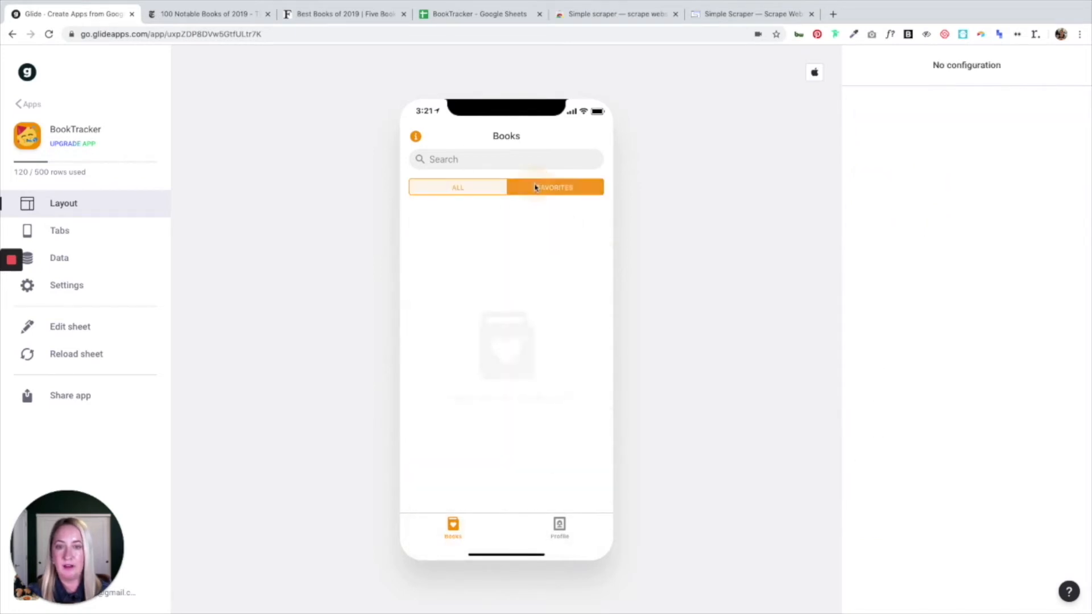
# Set the Profile tab's layout style to Details.
pyautogui.click(560, 528)
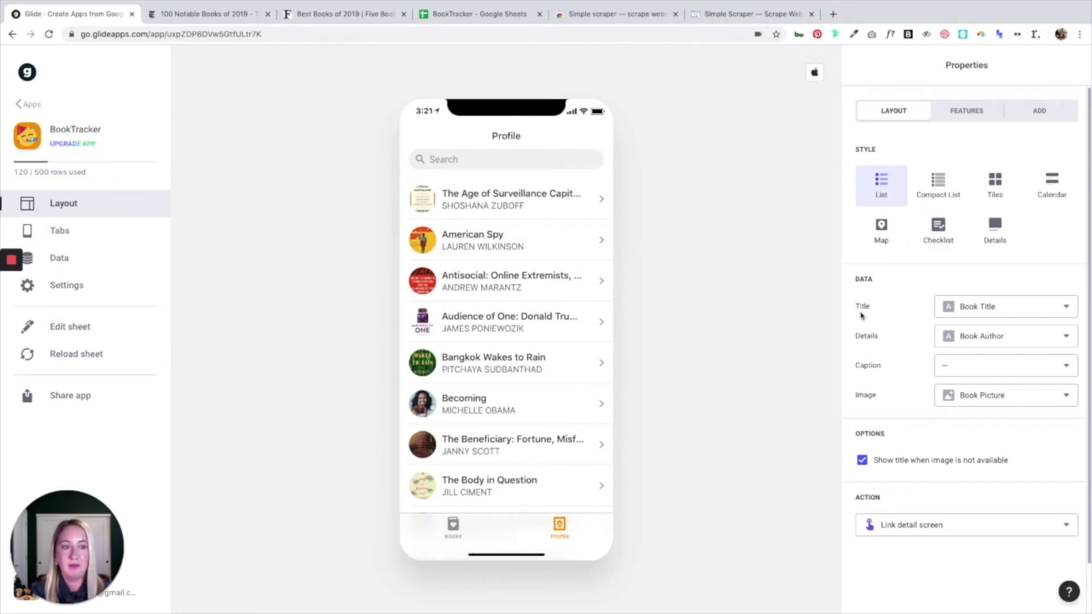
pyautogui.click(996, 229)
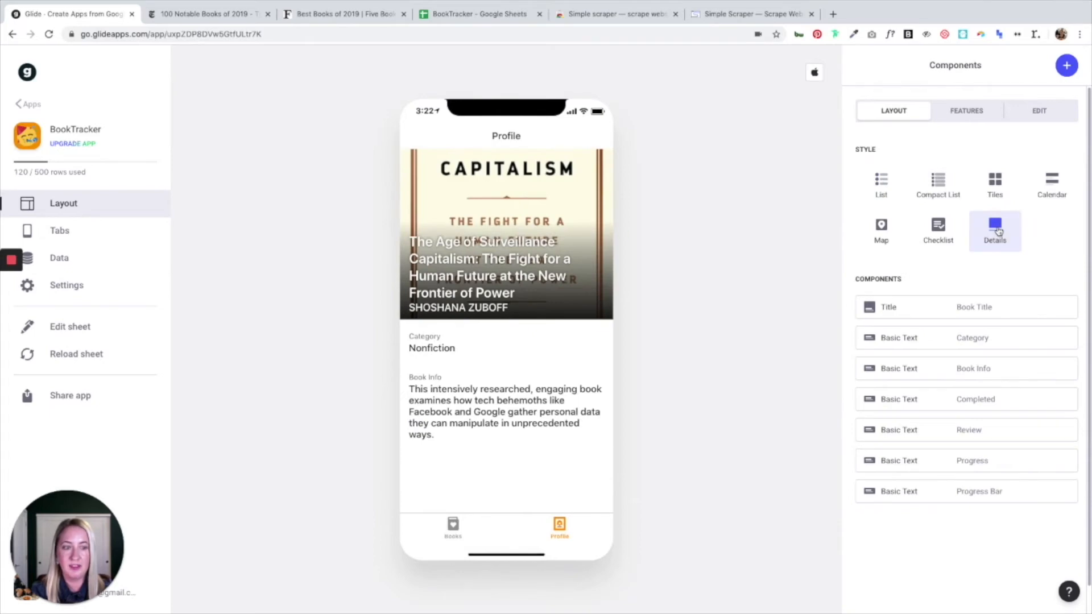
# In the BookTracker Google Sheet, enter an IF formula in Progress cell H2 that returns blank when Completed cell F2 is empty.
pyautogui.click(480, 14)
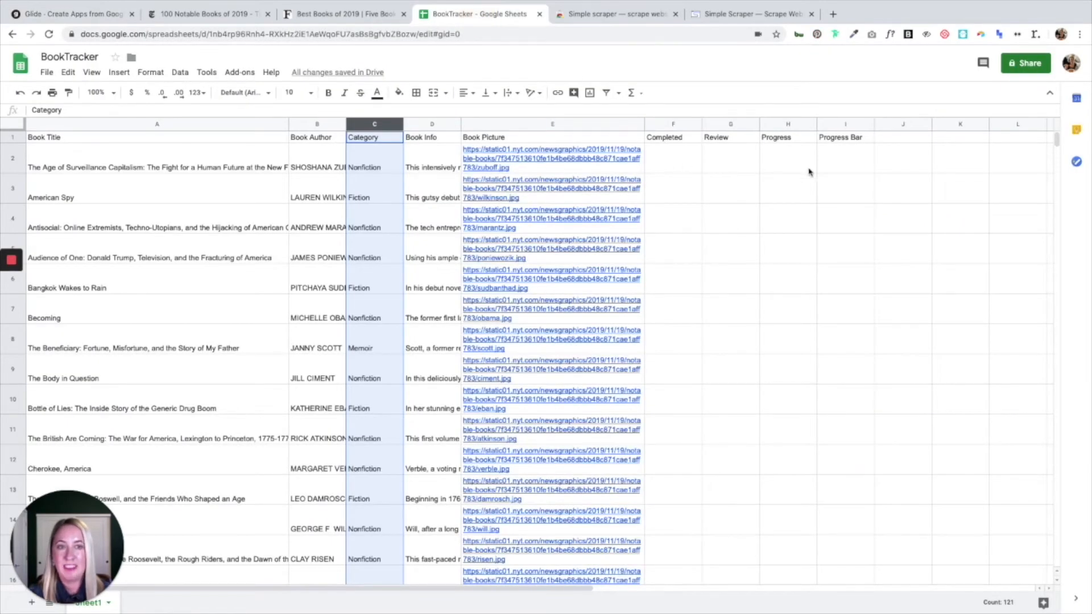
pyautogui.click(788, 164)
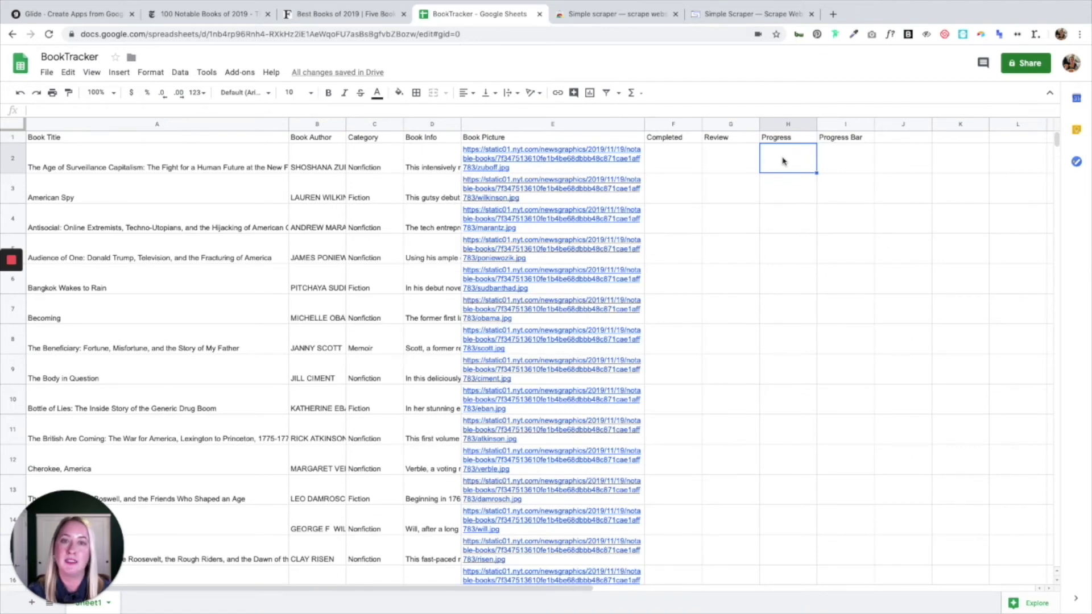
pyautogui.write('=if(')
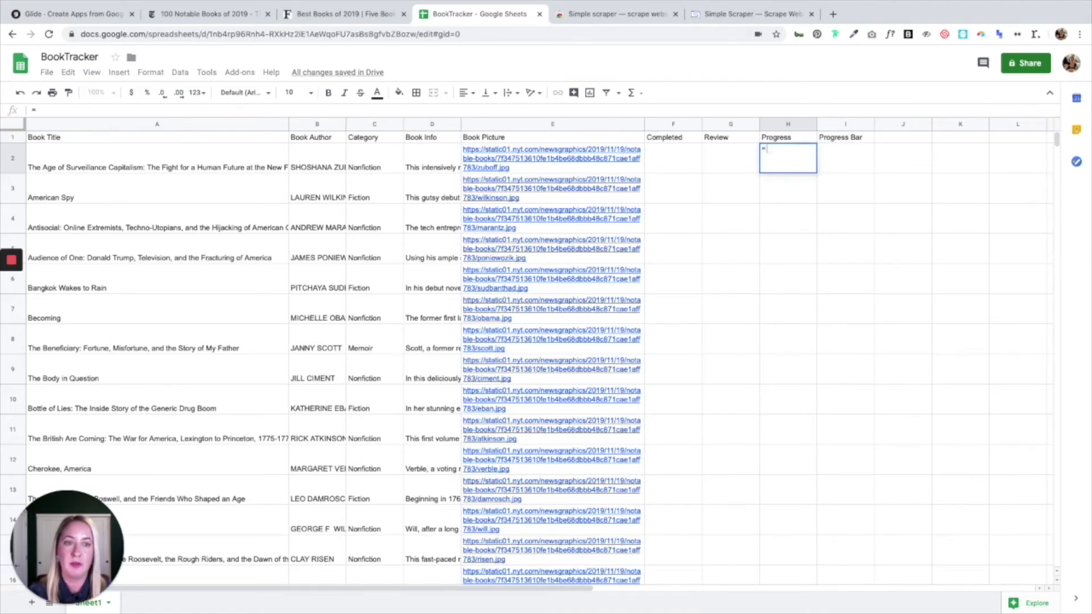
pyautogui.click(681, 160)
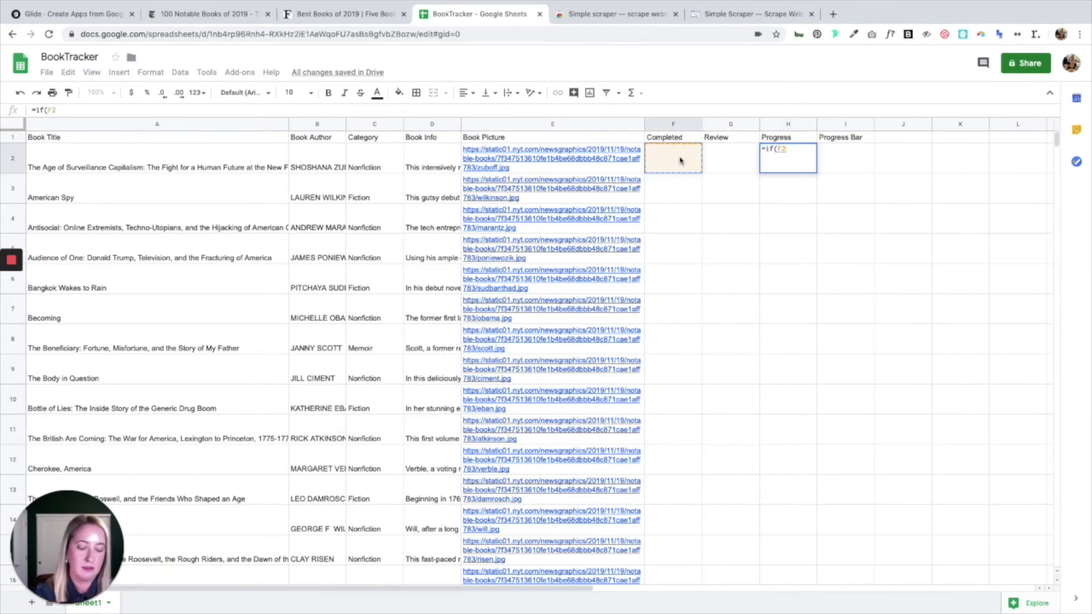
pyautogui.write('=')
pyautogui.write('""m')
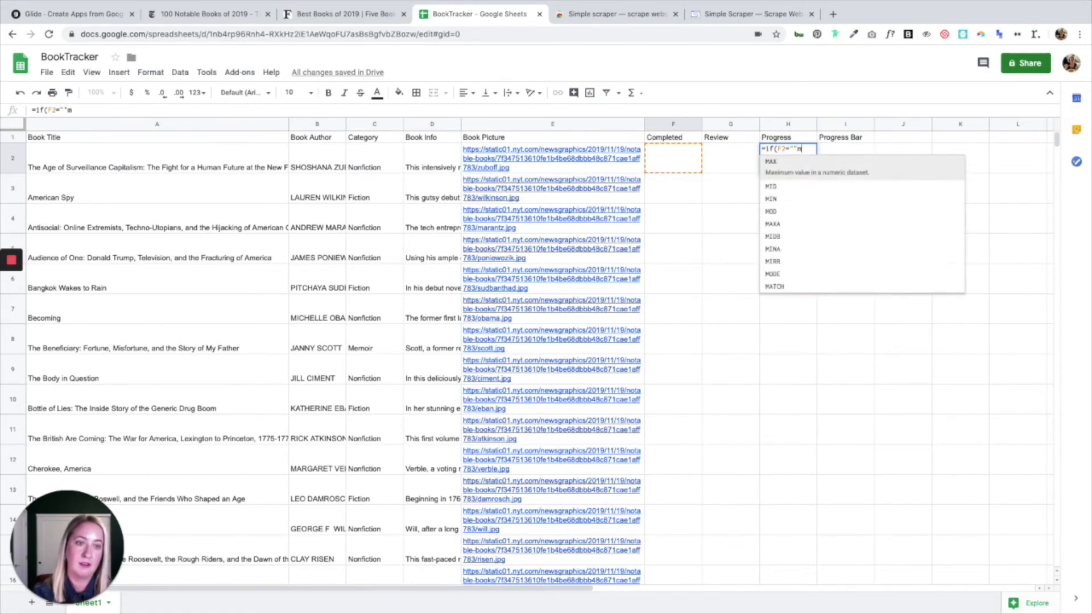
pyautogui.press('BackSpace')
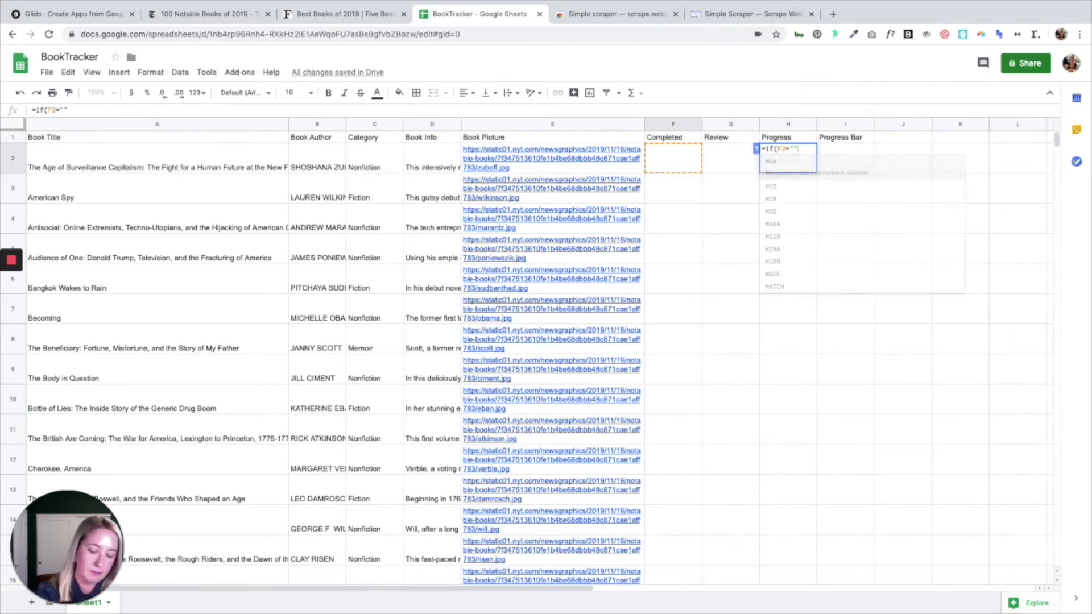
pyautogui.write(',"')
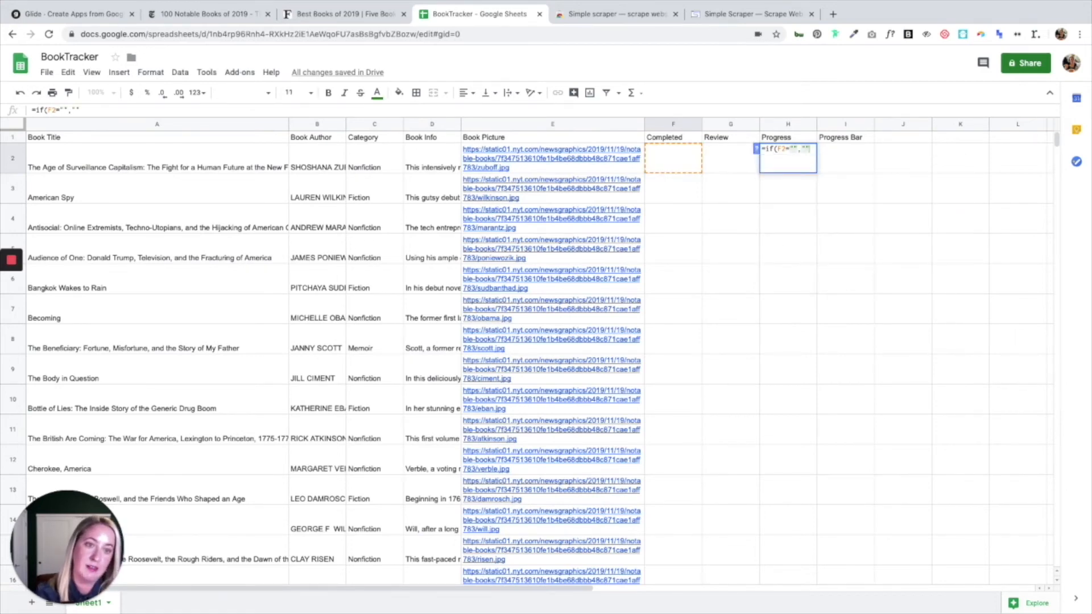
pyautogui.write('",')
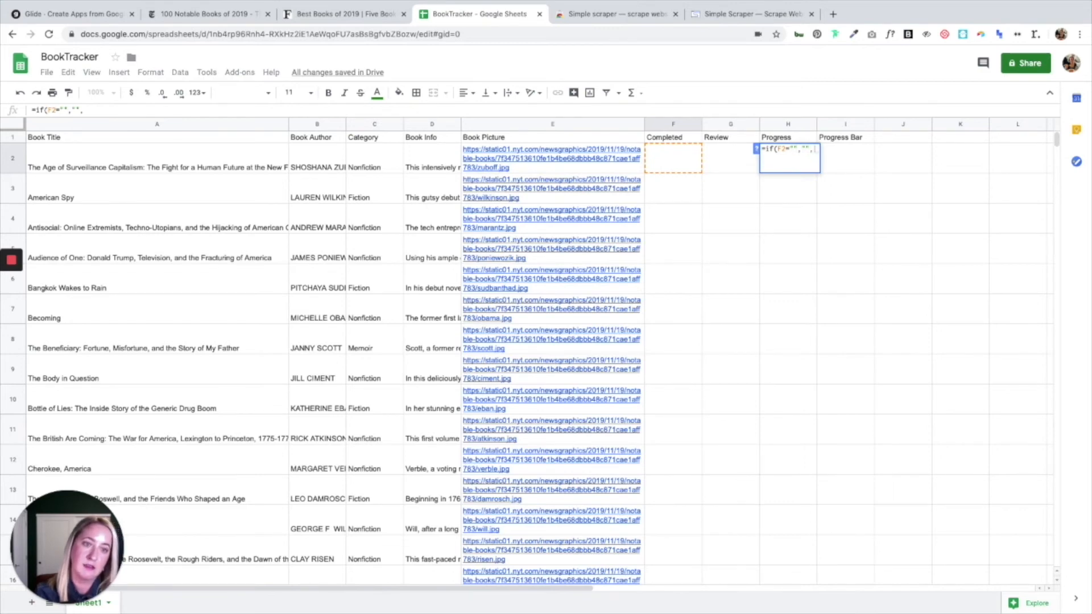
pyautogui.write('1')
pyautogui.press('BackSpace')
pyautogui.write(')')
pyautogui.press('Return')
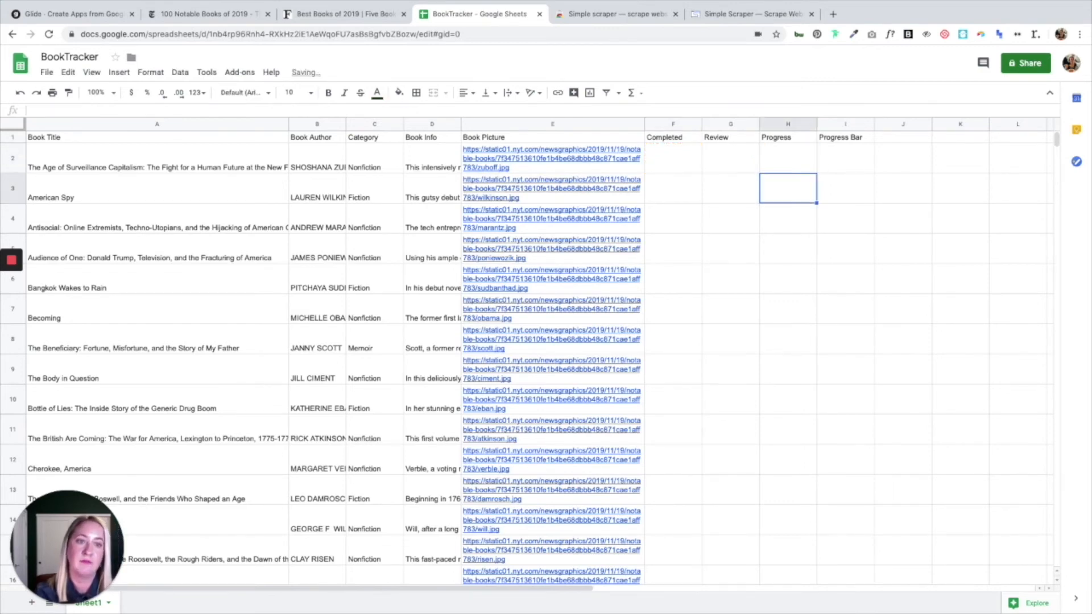
# Enter a SUM function in cell I2 of the Progress Bar column.
pyautogui.click(857, 164)
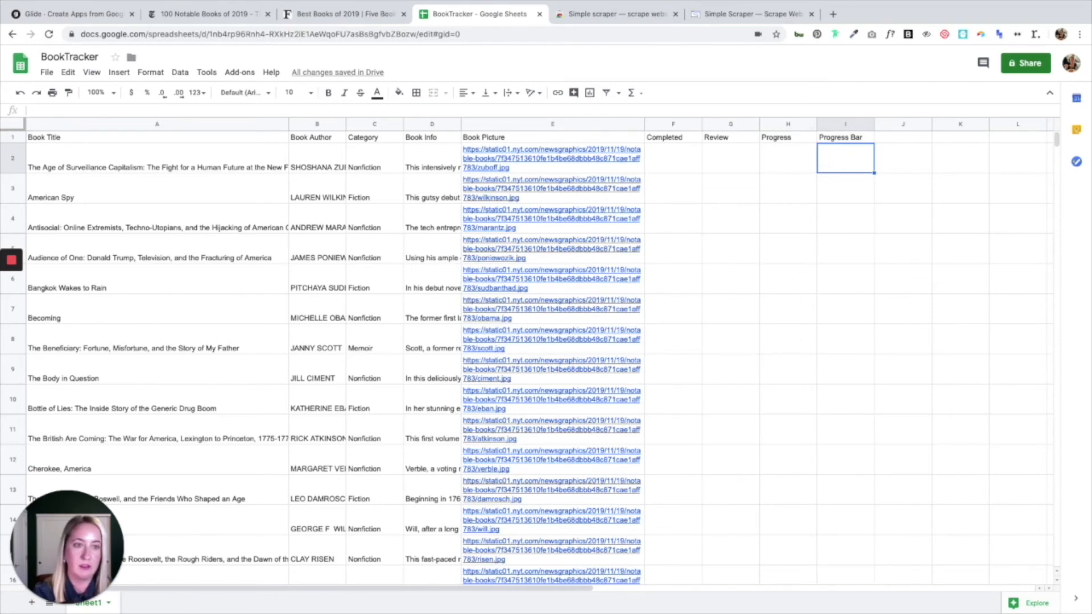
pyautogui.write('=sum')
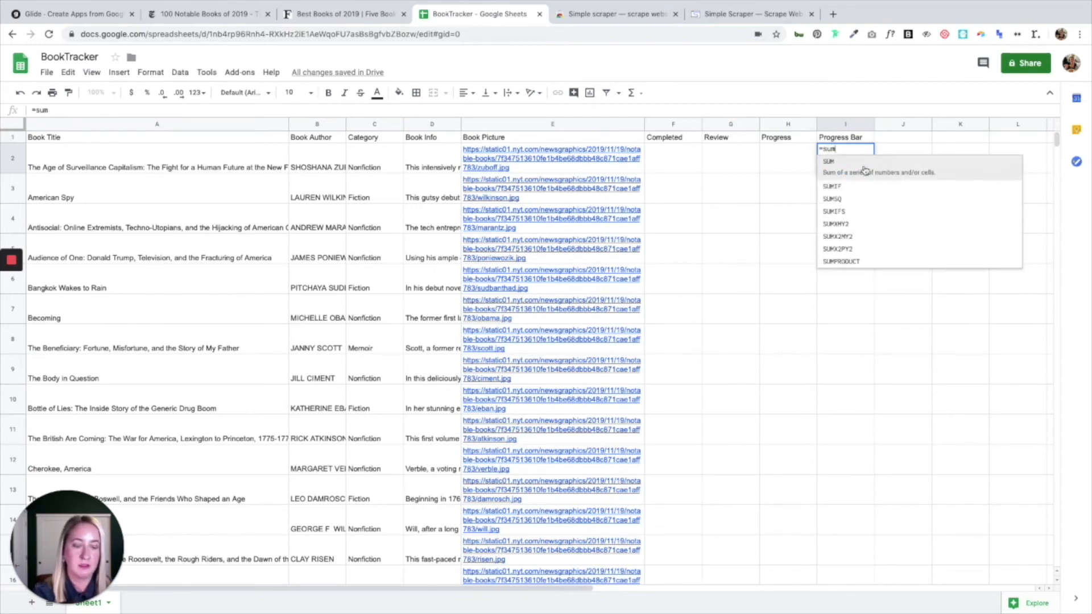
pyautogui.press('Return')
pyautogui.press('Up')
# Switch back to Glide and remove all the default components from the Profile screen.
pyautogui.click(98, 16)
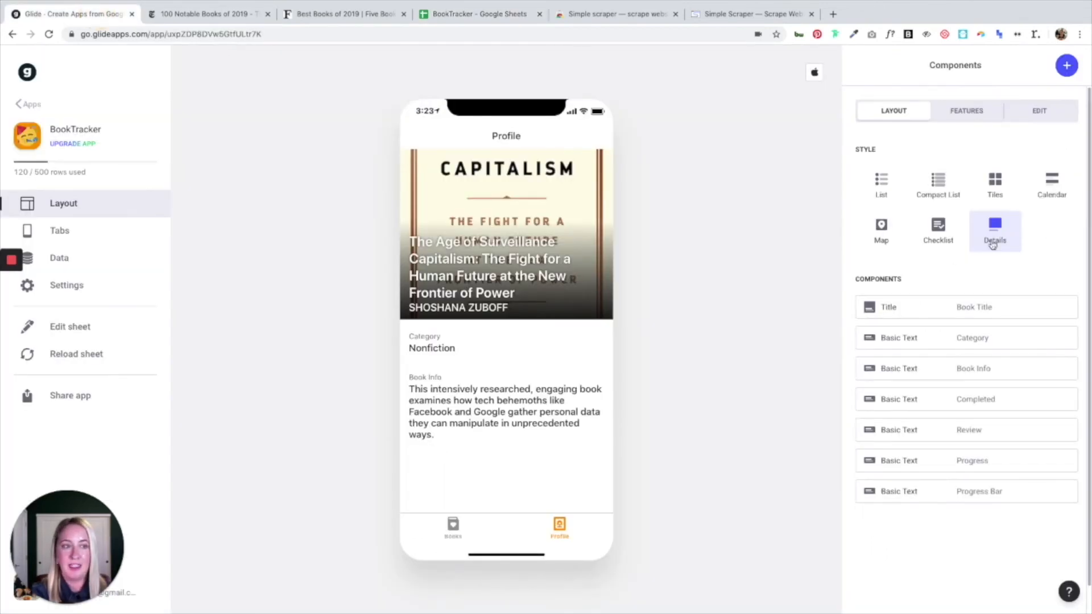
pyautogui.click(1067, 308)
pyautogui.click(1067, 307)
pyautogui.click(1066, 308)
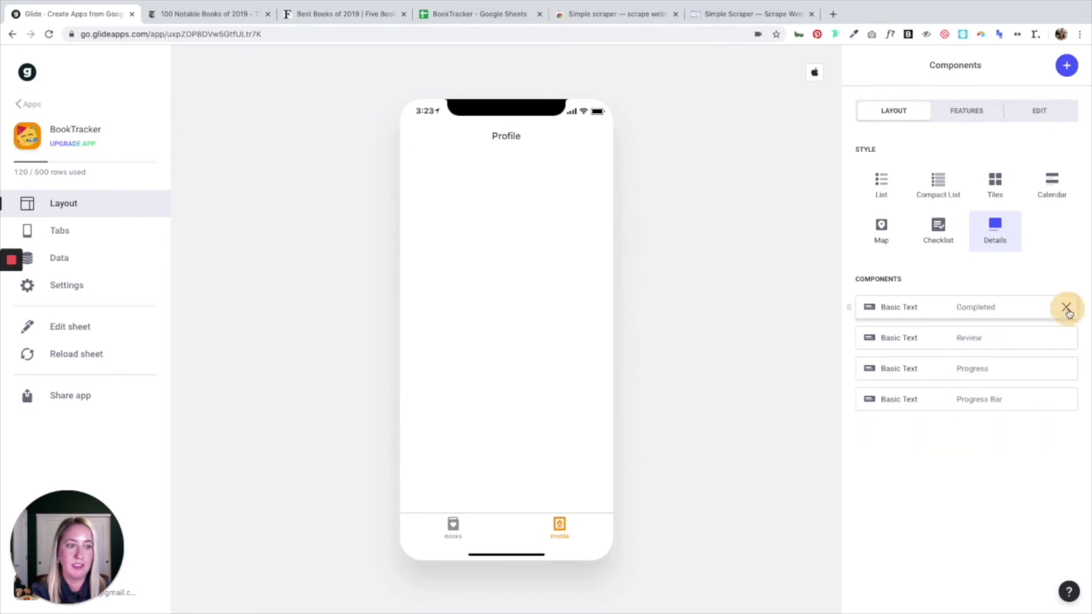
pyautogui.click(1067, 307)
pyautogui.click(1066, 308)
pyautogui.click(1066, 307)
pyautogui.click(1067, 307)
# Add a Progress Bar component labelled "Books Completed" to the Profile screen, using the Progress Bar column as its data.
pyautogui.click(1059, 71)
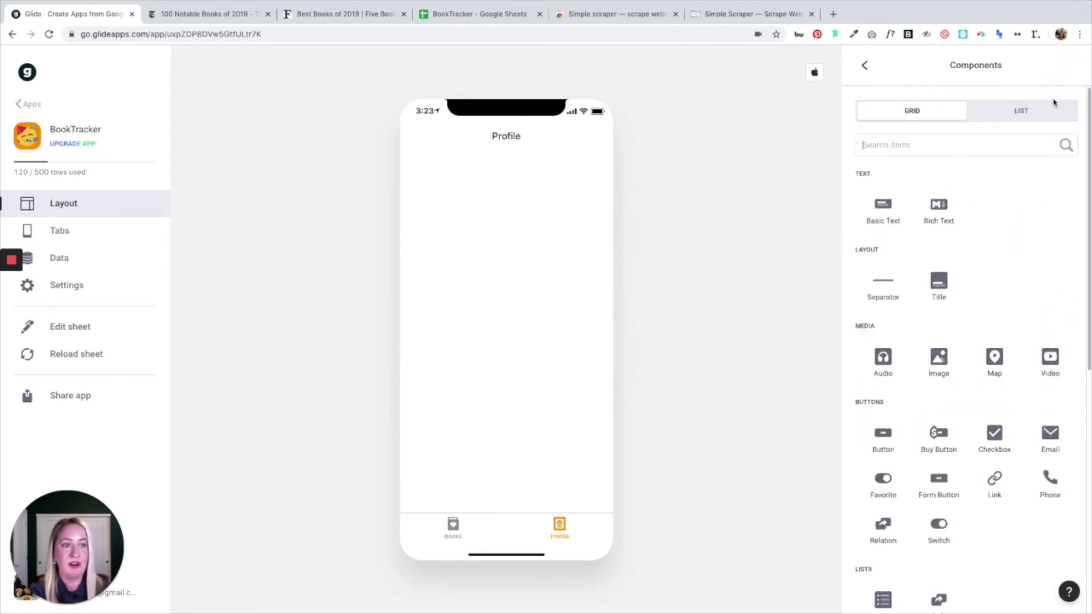
pyautogui.scroll(-3, 1031, 378)
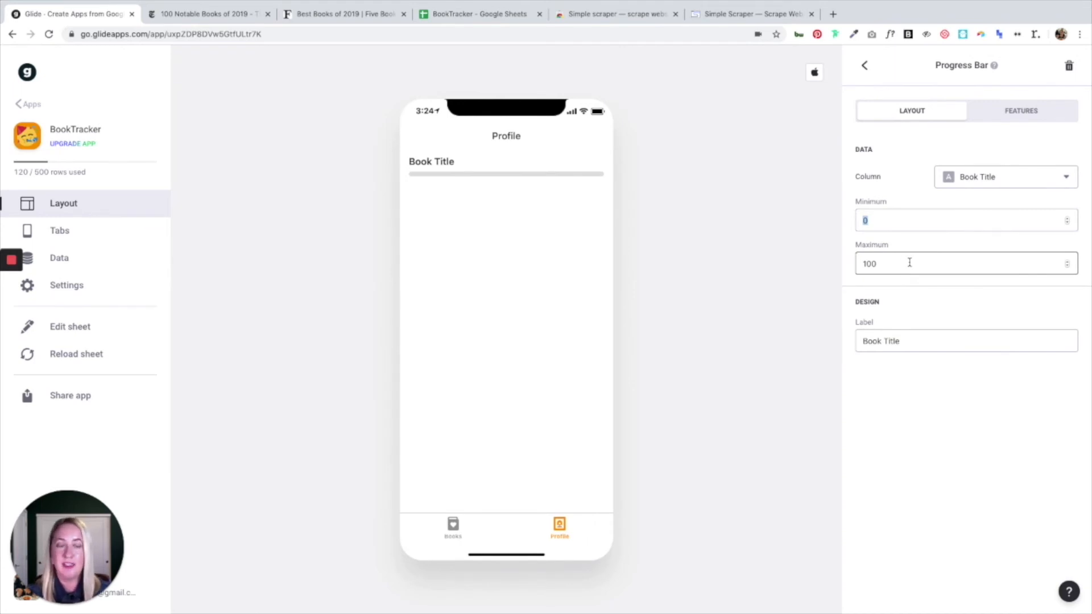
pyautogui.click(912, 341)
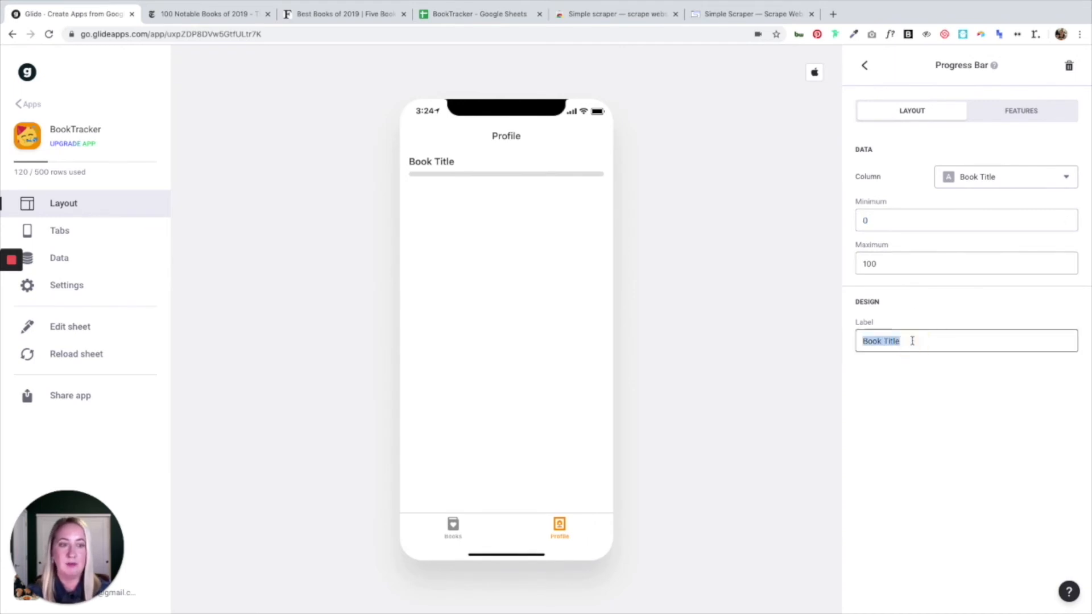
pyautogui.write('Books ')
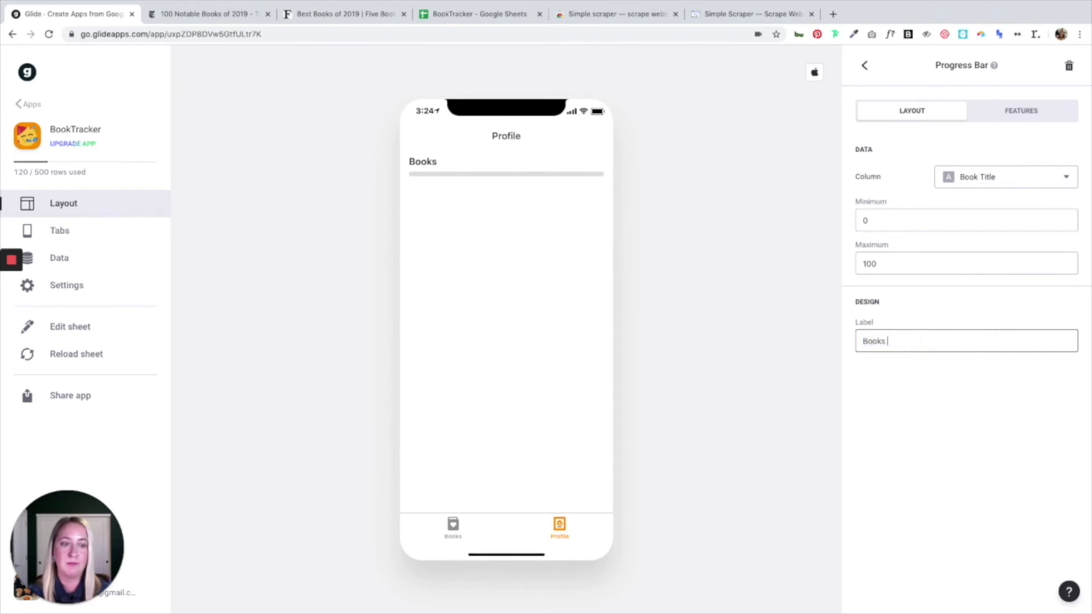
pyautogui.write('Completed')
pyautogui.click(1024, 178)
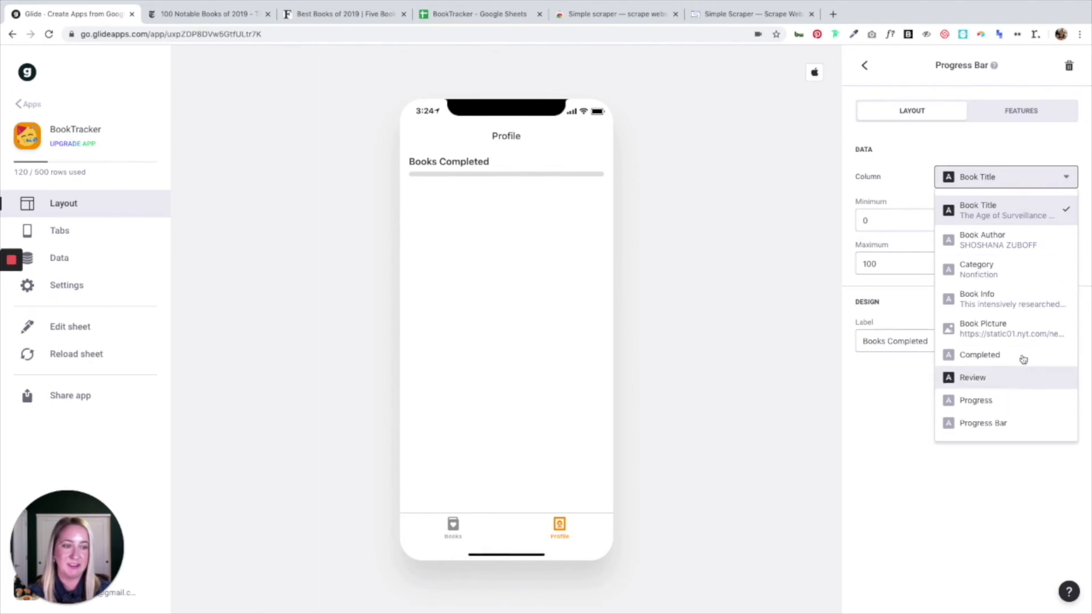
pyautogui.click(1030, 424)
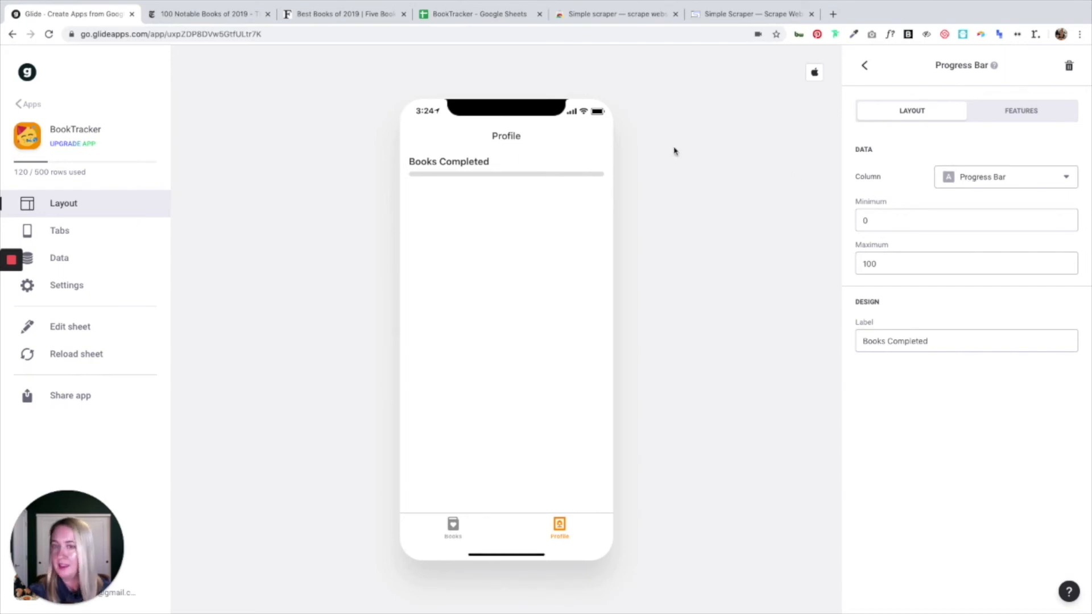
# Add an Inline List component below the progress bar on the Profile screen, with Sheet1 as its source.
pyautogui.click(507, 196)
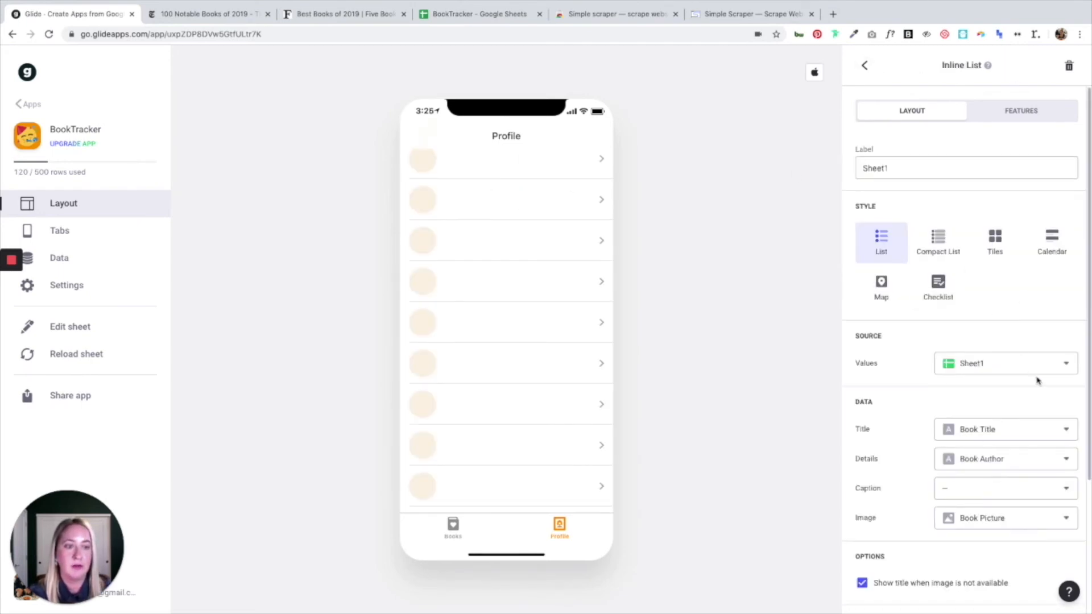
pyautogui.click(1036, 366)
pyautogui.click(988, 373)
pyautogui.scroll(-3, 984, 385)
pyautogui.scroll(3, 985, 385)
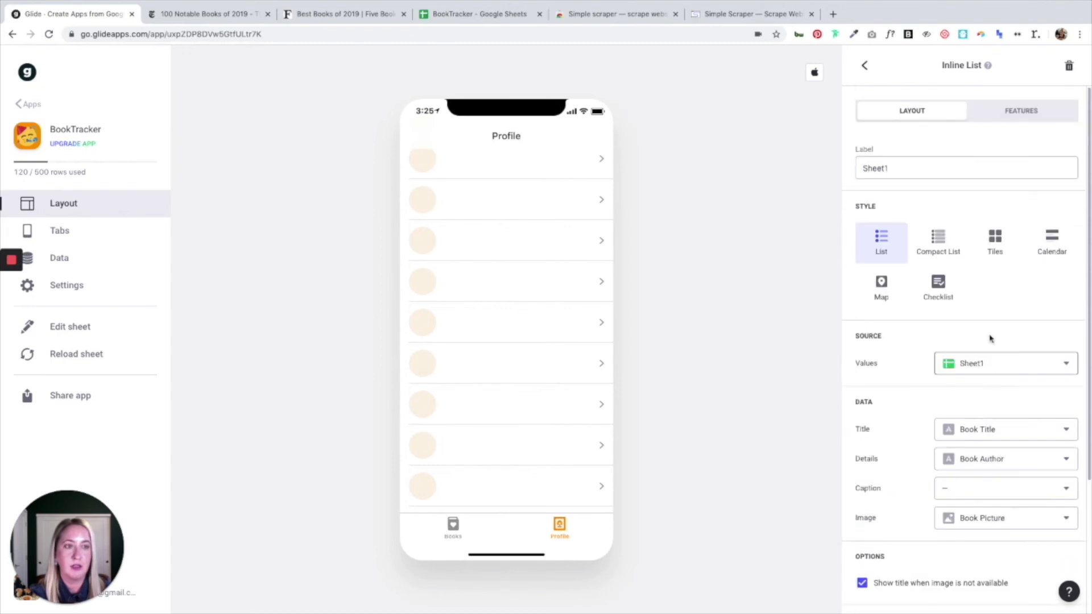
# Sort the inline list by Book Title in ascending order and filter it to rows where Completed is not empty.
pyautogui.click(1046, 116)
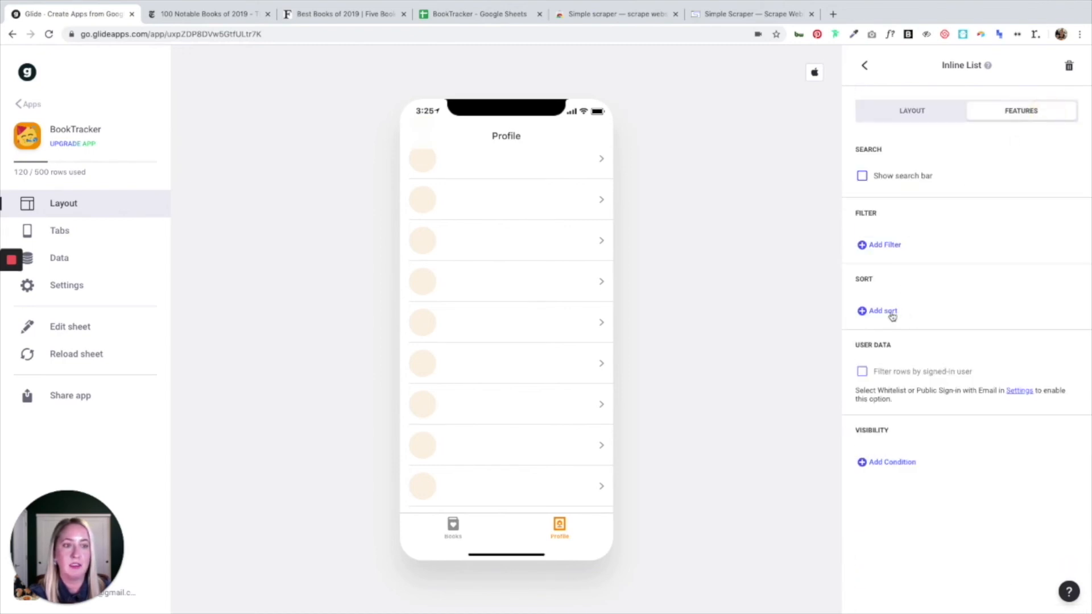
pyautogui.click(892, 316)
pyautogui.click(965, 258)
pyautogui.click(958, 404)
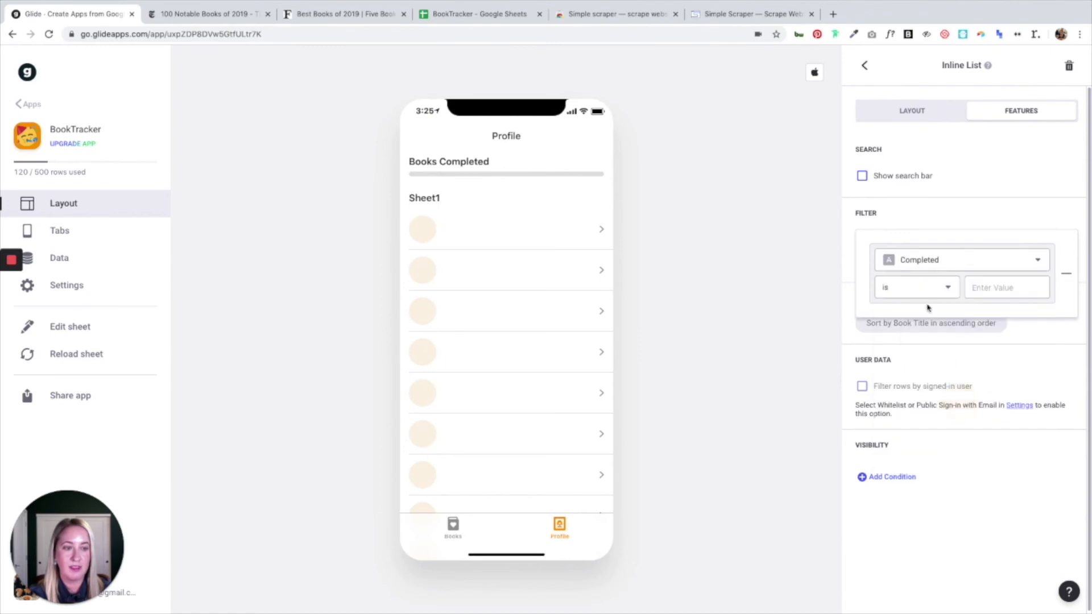
pyautogui.click(927, 289)
pyautogui.click(935, 387)
pyautogui.click(879, 98)
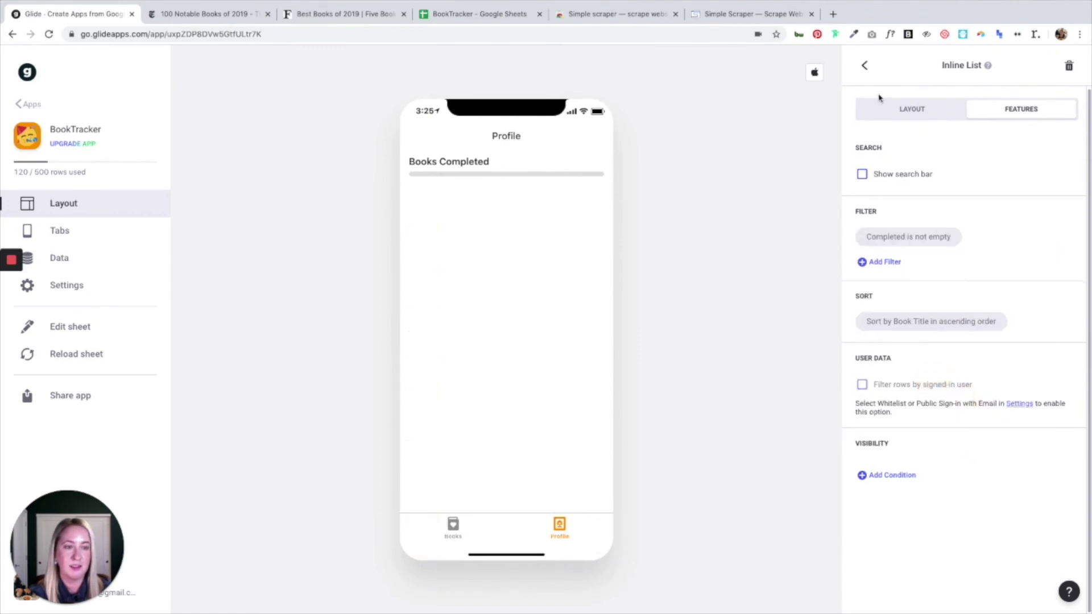
pyautogui.click(865, 66)
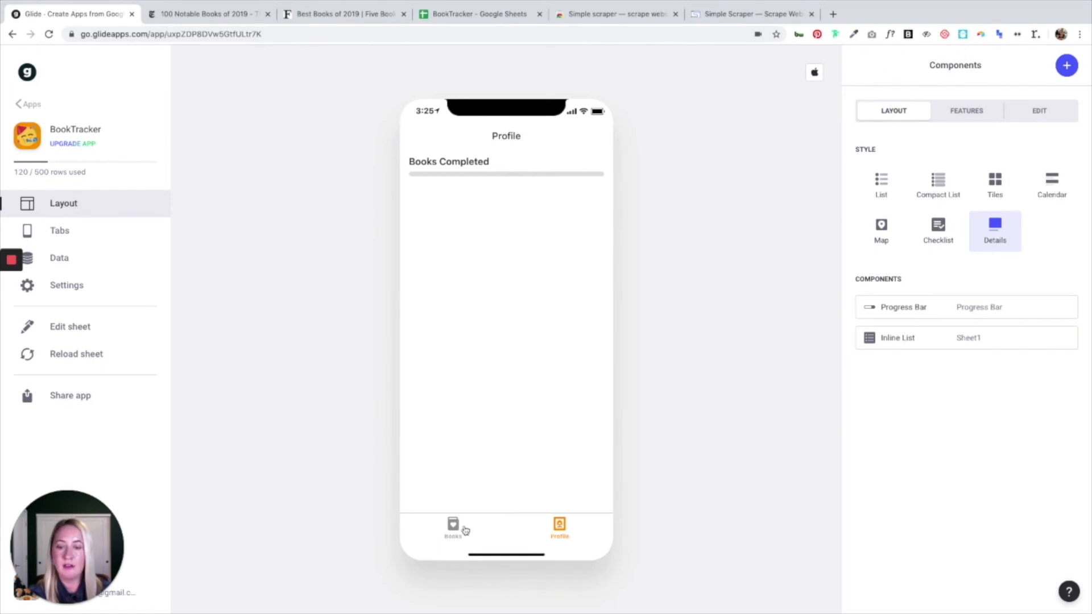
# Mark The Age of Surveillance Capitalism as completed on its detail screen and return to the Profile screen.
pyautogui.click(465, 530)
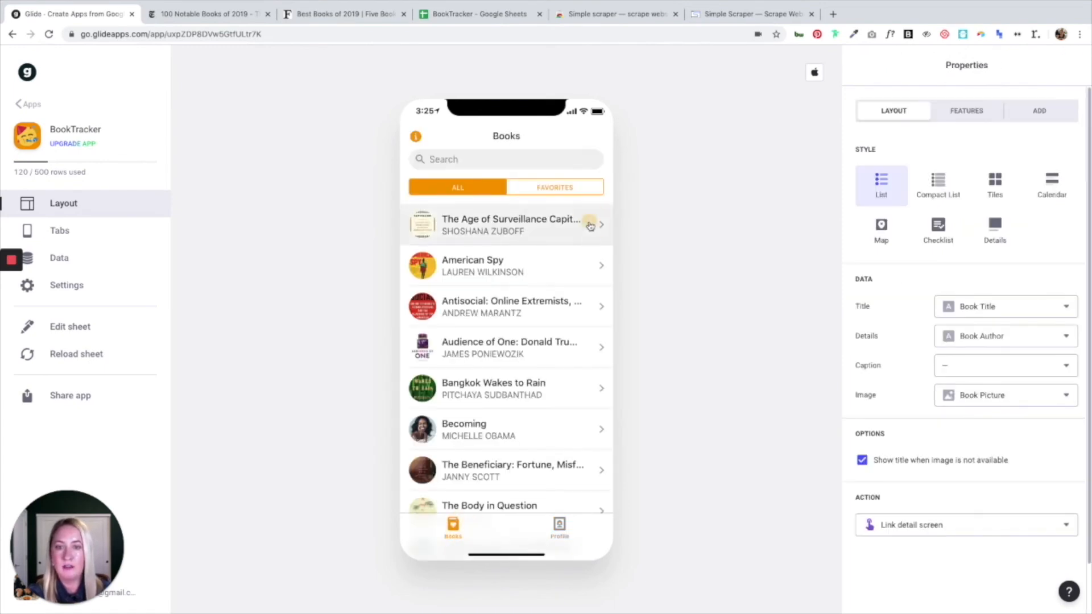
pyautogui.click(591, 226)
pyautogui.scroll(-5, 558, 431)
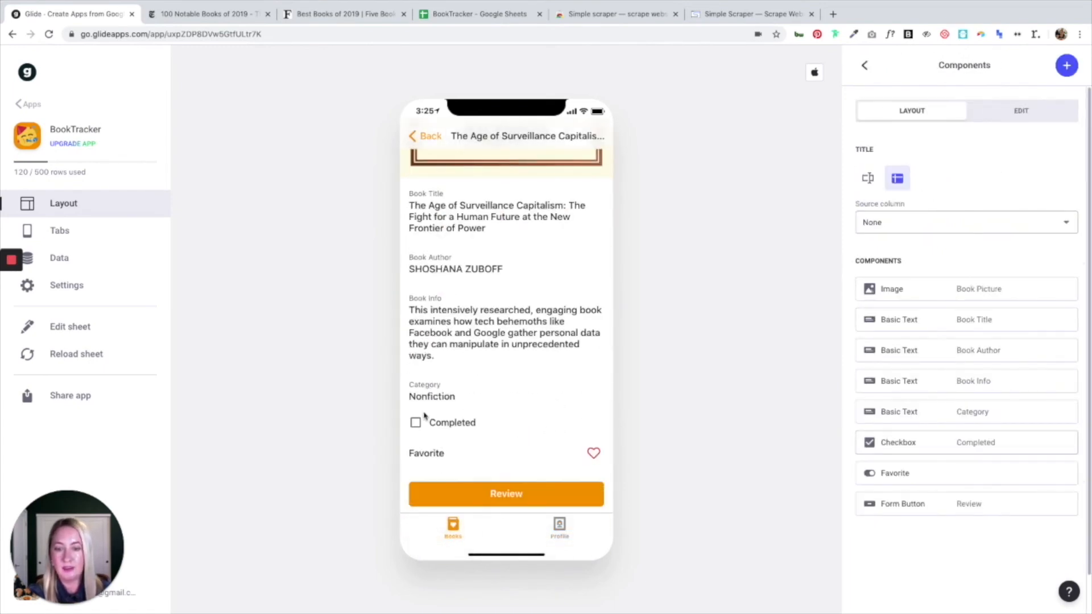
pyautogui.click(416, 423)
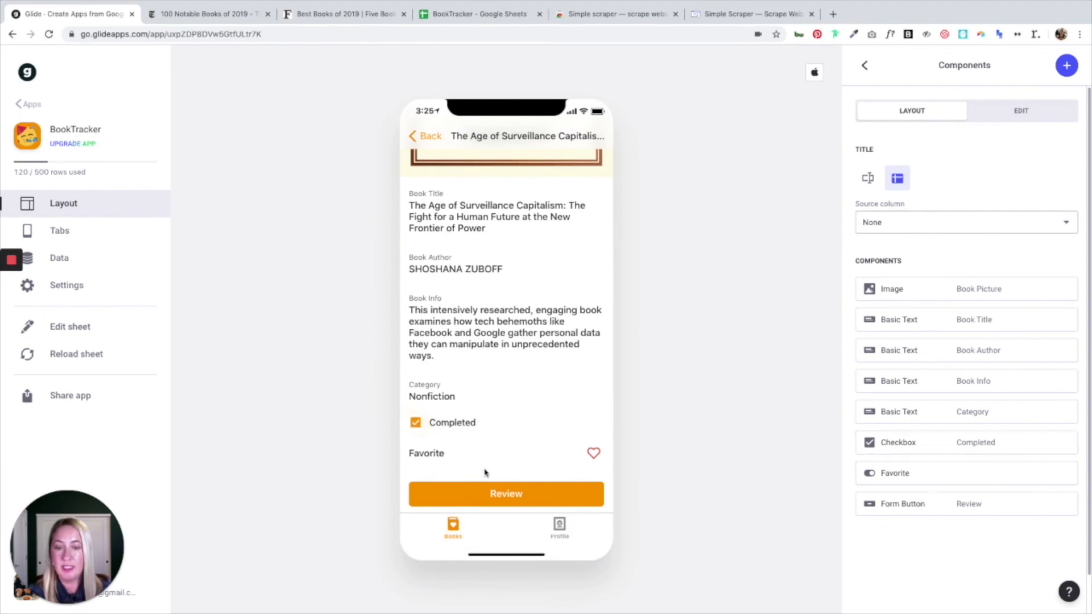
pyautogui.click(560, 526)
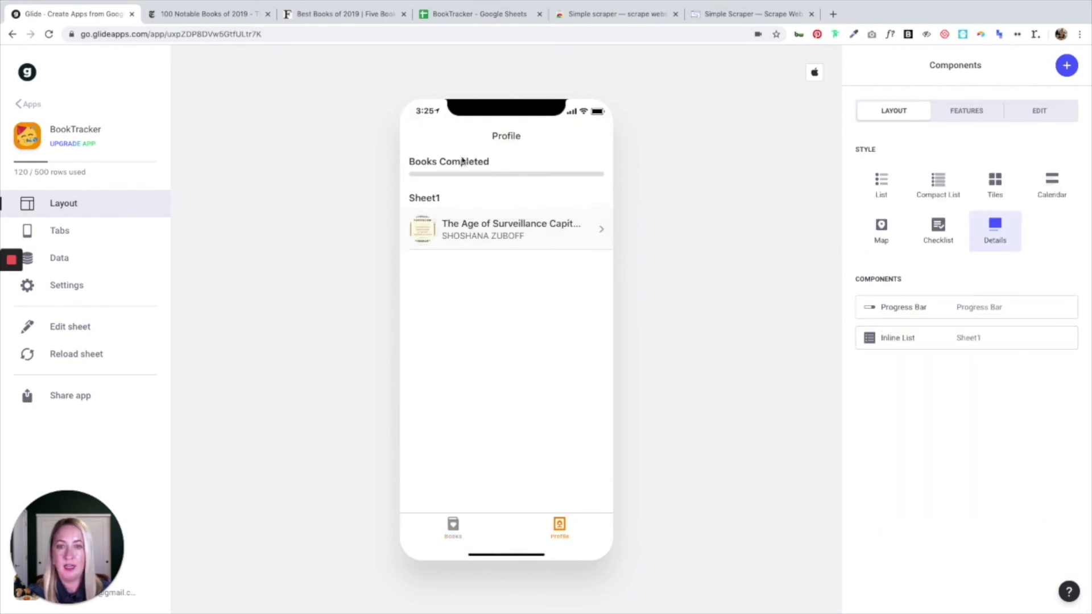
# Clear the Sheet1 label of the inline list on the Profile screen.
pyautogui.click(935, 338)
pyautogui.click(937, 337)
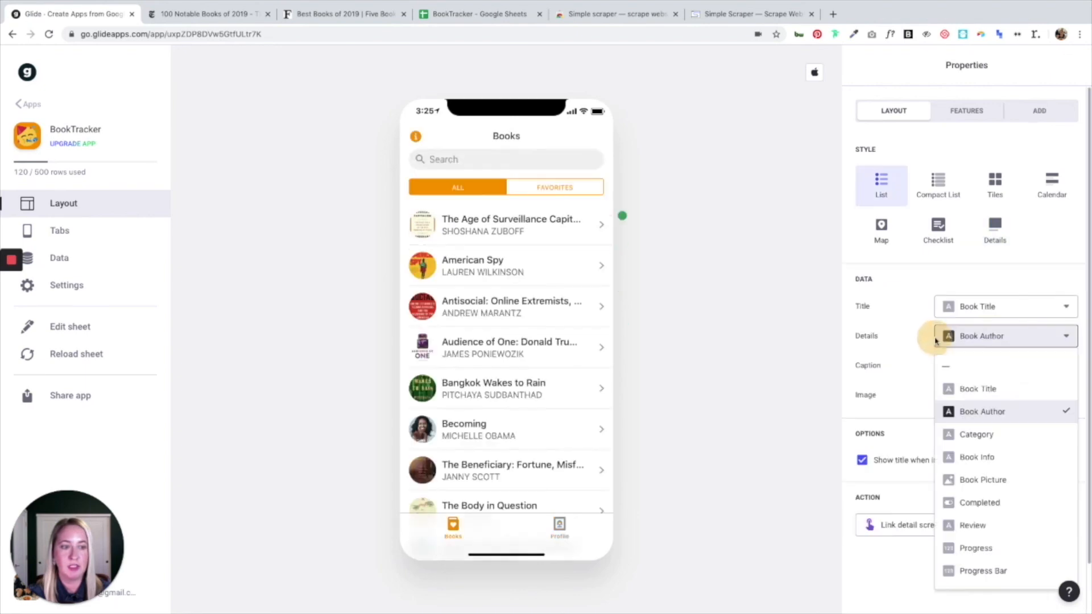
pyautogui.click(904, 322)
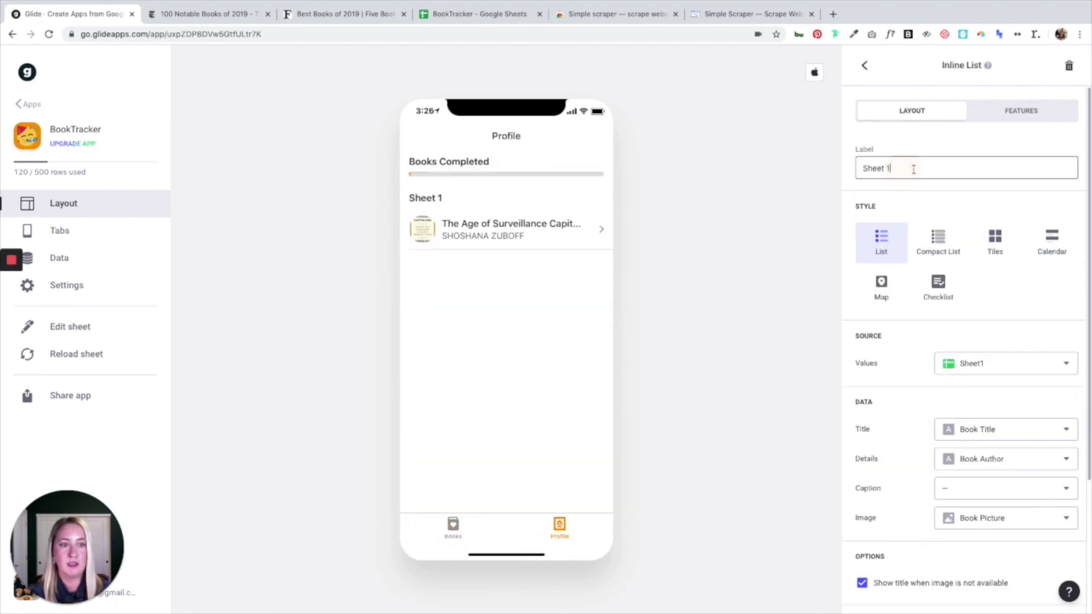
pyautogui.moveTo(913, 169); pyautogui.dragTo(842, 168)
pyautogui.press('BackSpace')
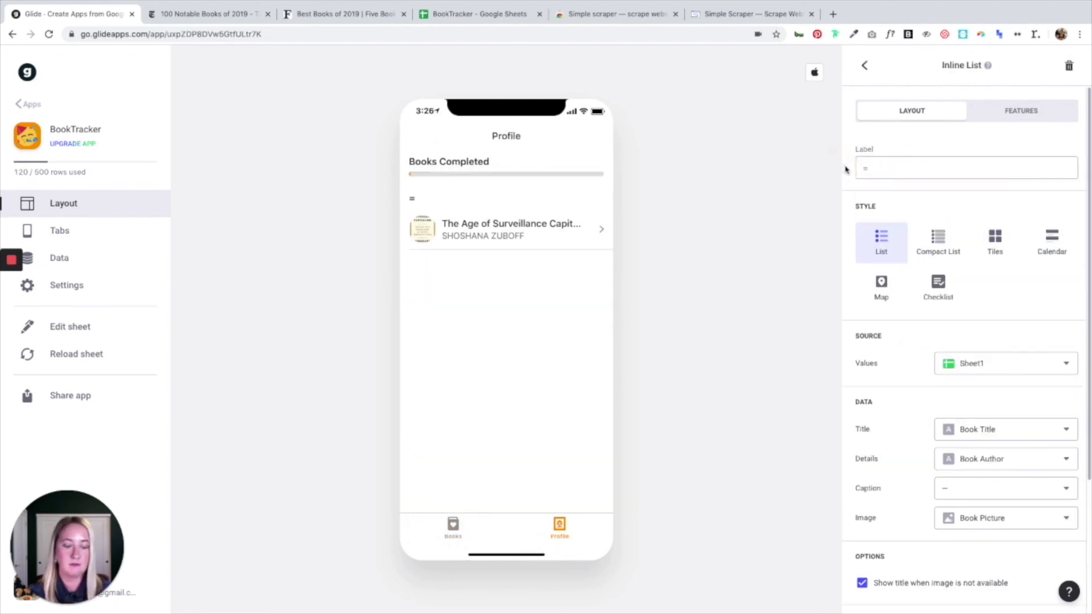
# Open American Spy from the Books list, mark it as completed and add it to the favorites.
pyautogui.click(453, 528)
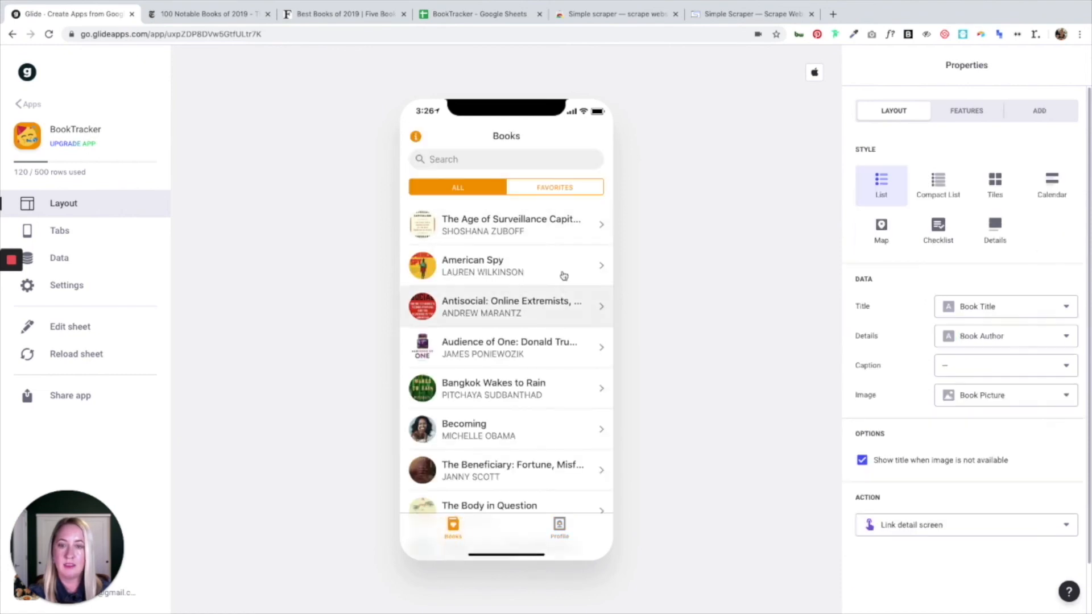
pyautogui.click(565, 272)
pyautogui.scroll(-6, 487, 383)
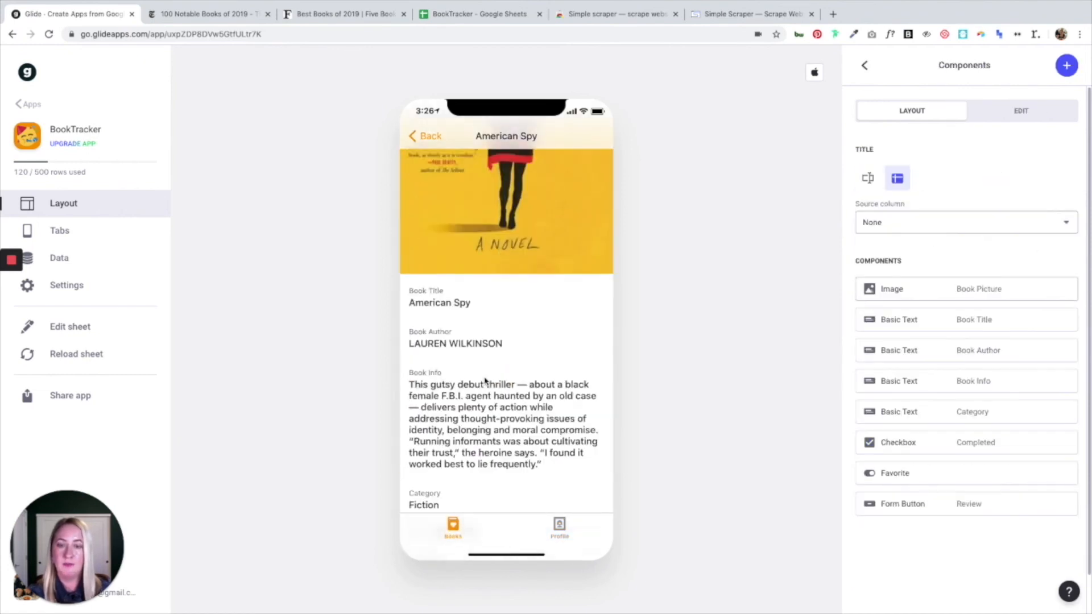
pyautogui.click(416, 424)
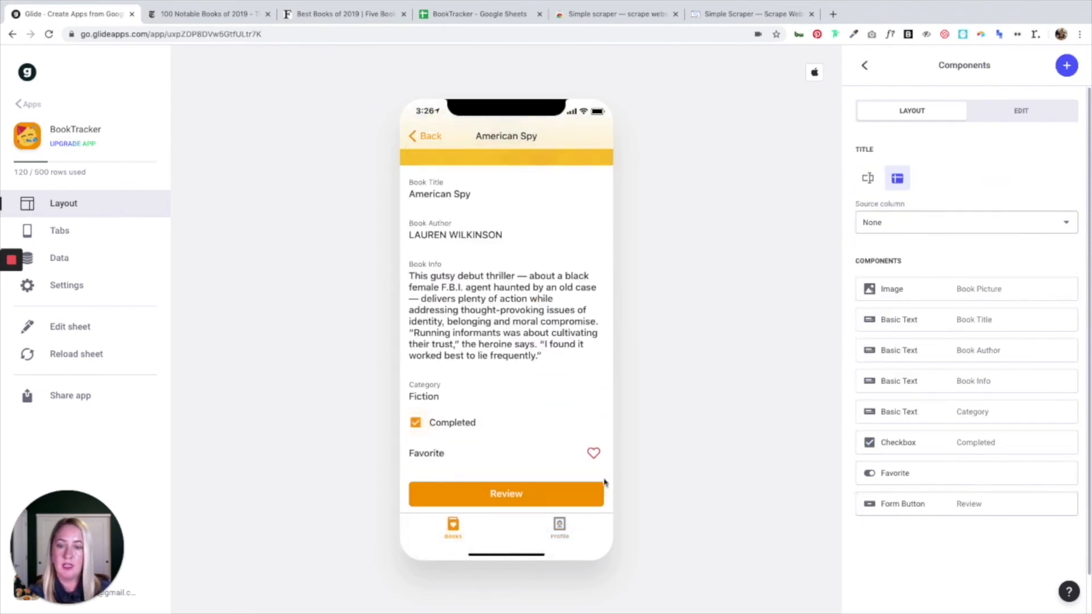
pyautogui.click(594, 454)
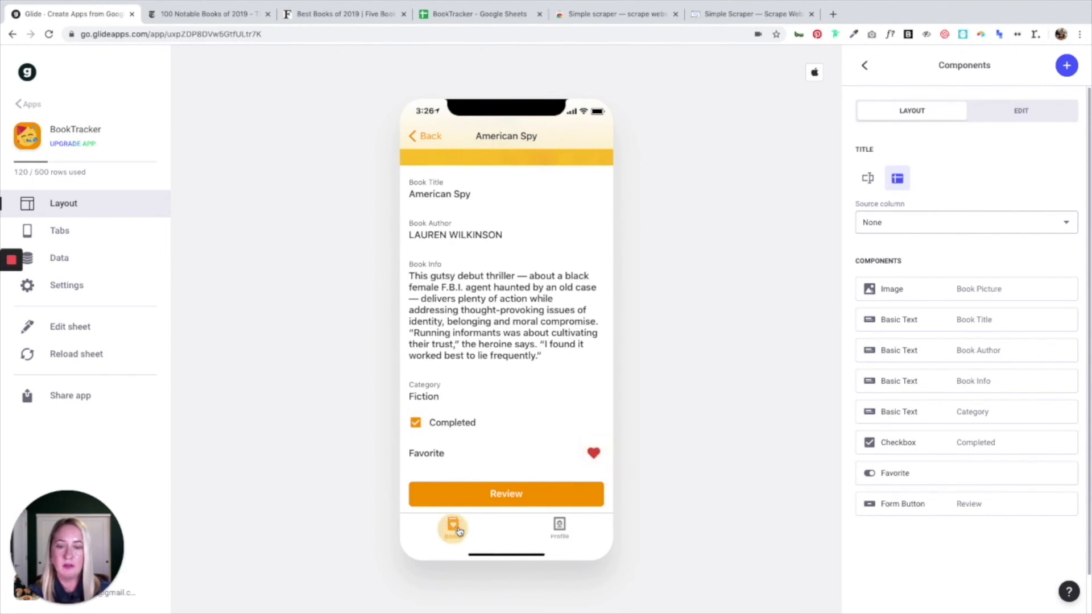
# Check the favorites view of the Books screen, then the completed books on the Profile screen.
pyautogui.click(453, 526)
pyautogui.click(546, 192)
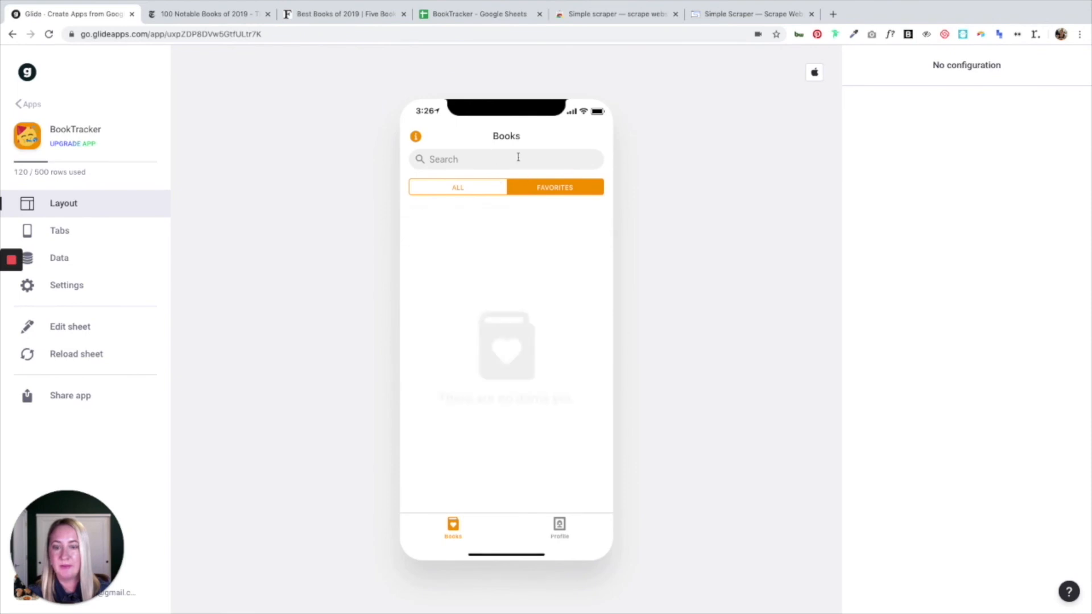
pyautogui.click(566, 531)
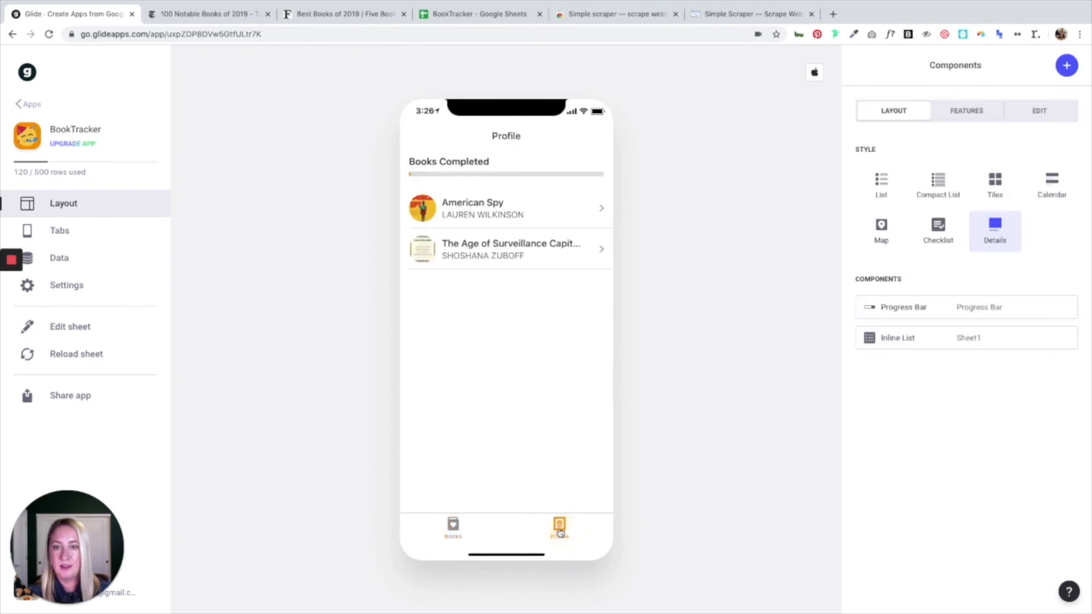